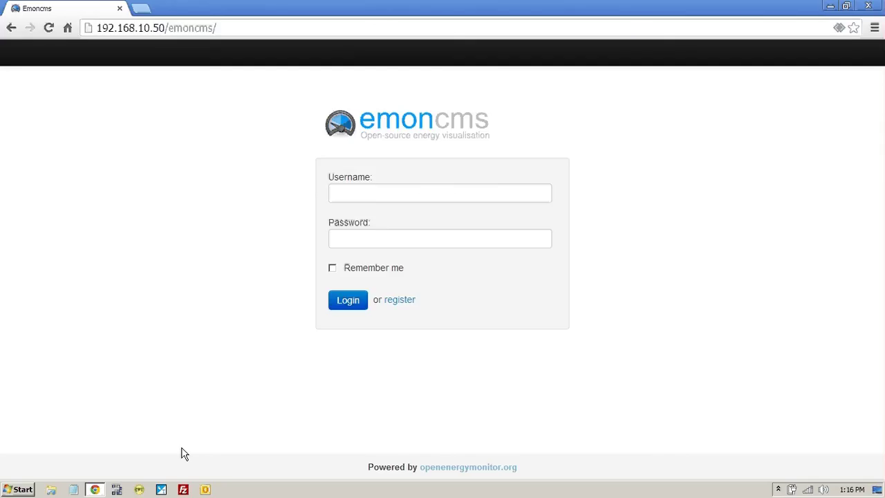
Step: Launch CPT Tools, dismiss the crash report, and connect to the Sox controller at 192.168.10.11
left_click(139, 490)
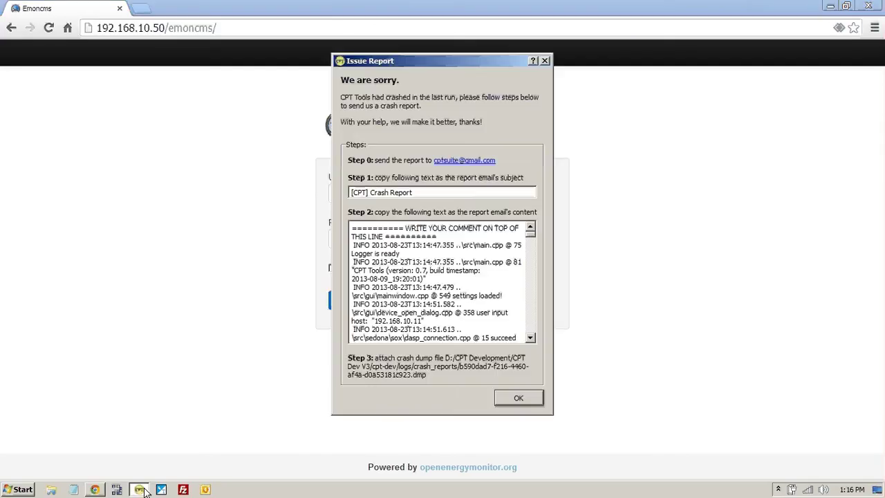
left_click(539, 400)
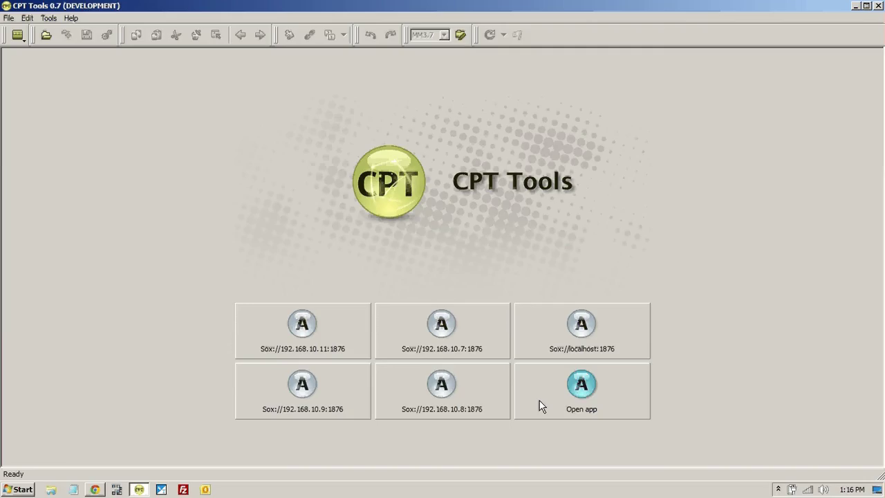
left_click(301, 328)
left_click(495, 304)
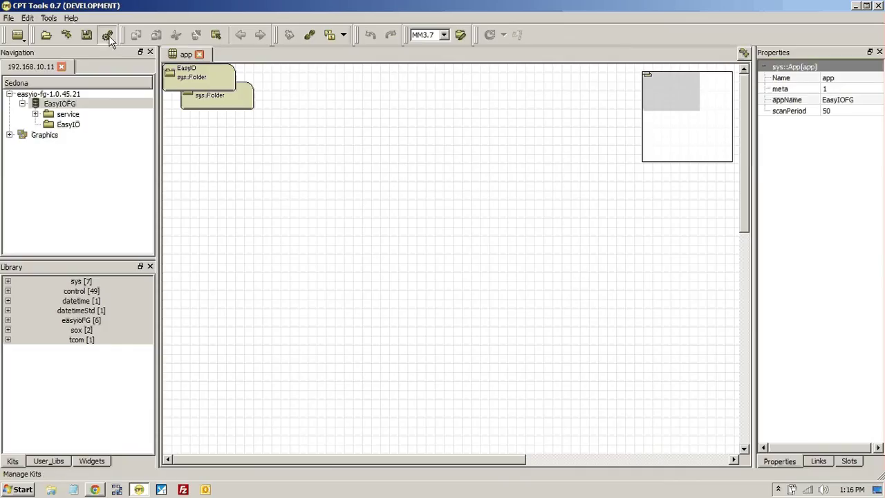
Step: Mark the easyioFGS kit 1.0.45.1 for installation in Kit Management and apply the changes
left_click(109, 36)
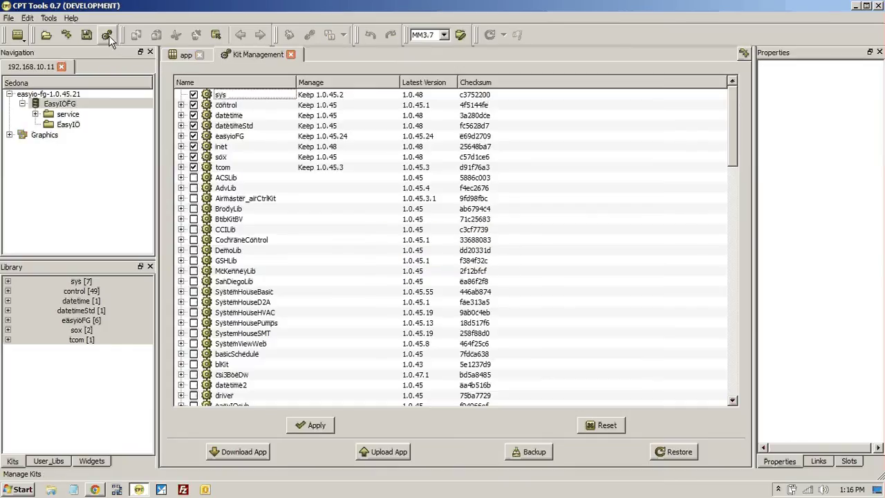
left_click(731, 377)
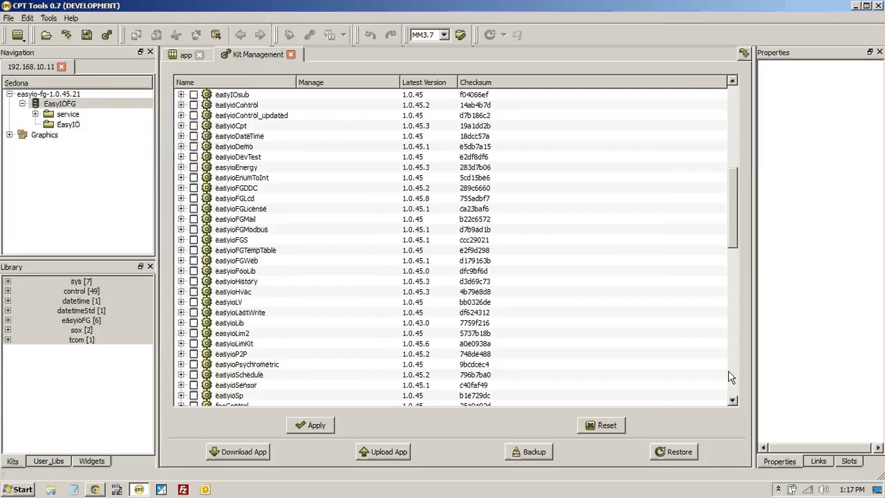
left_click(194, 240)
left_click(315, 425)
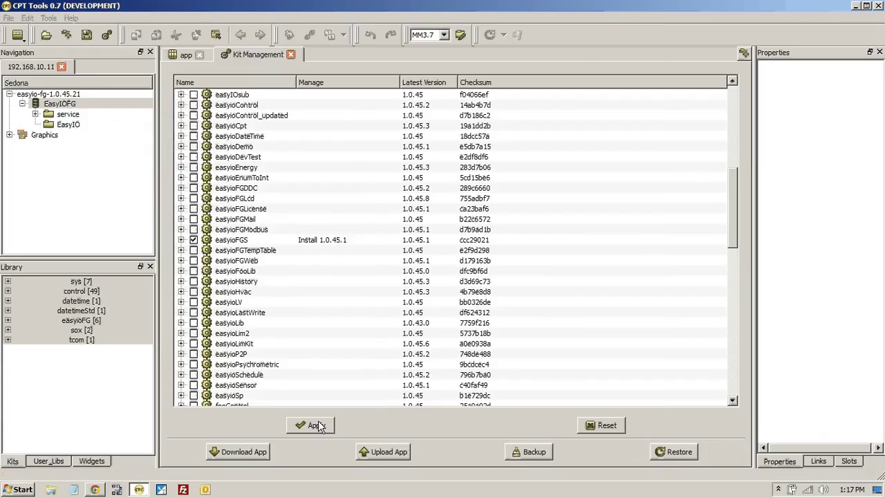
Step: Log in to Emoncms with the account username and password, with Remember me ticked
left_click(95, 490)
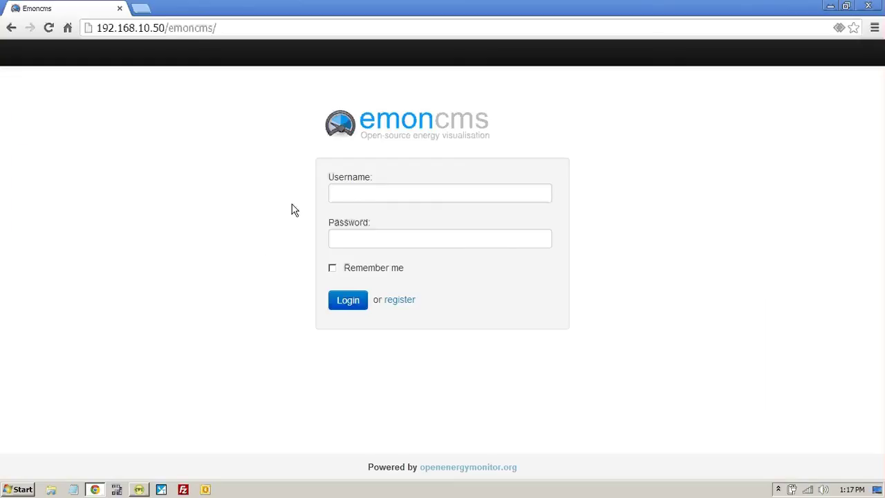
left_click(358, 194)
type("easyio")
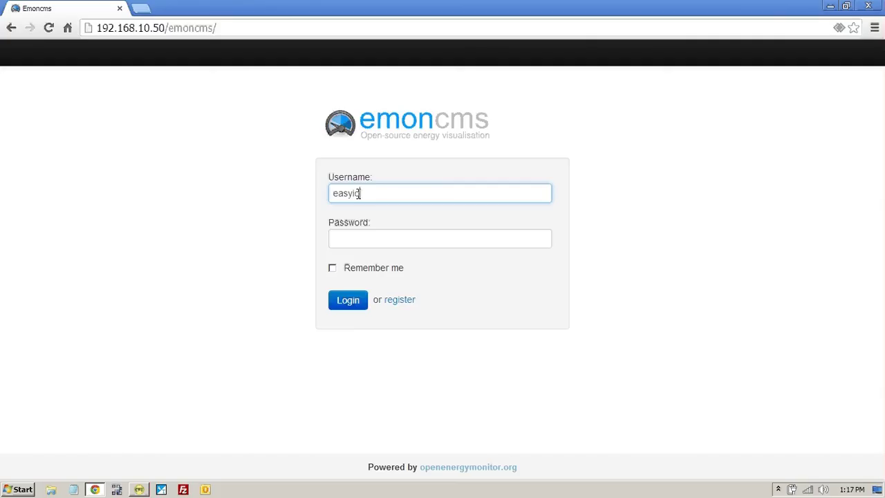
left_click(402, 244)
type("easyio")
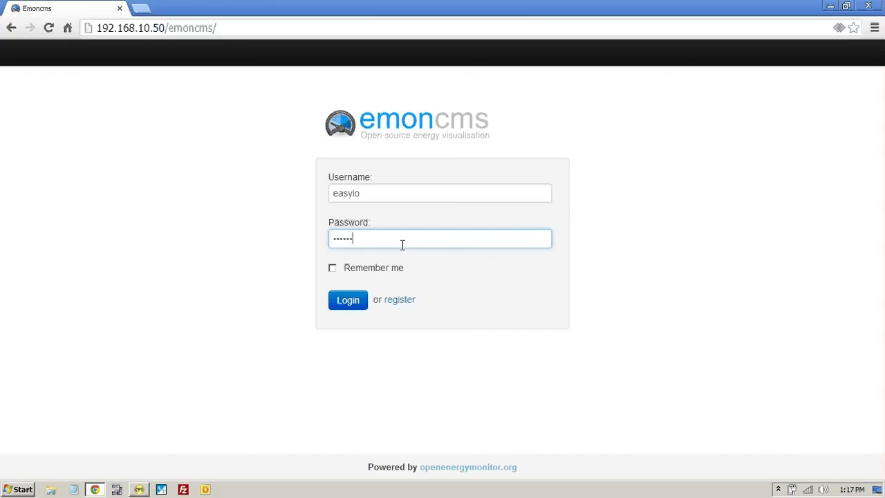
left_click(333, 271)
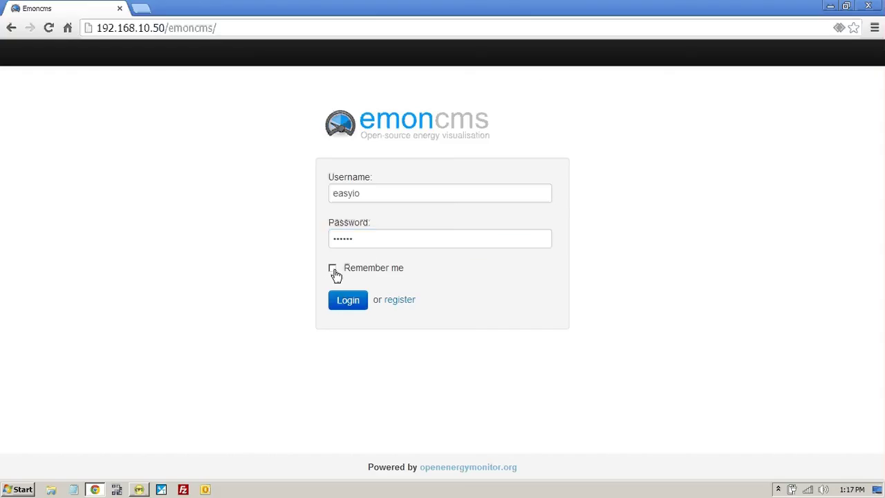
left_click(348, 302)
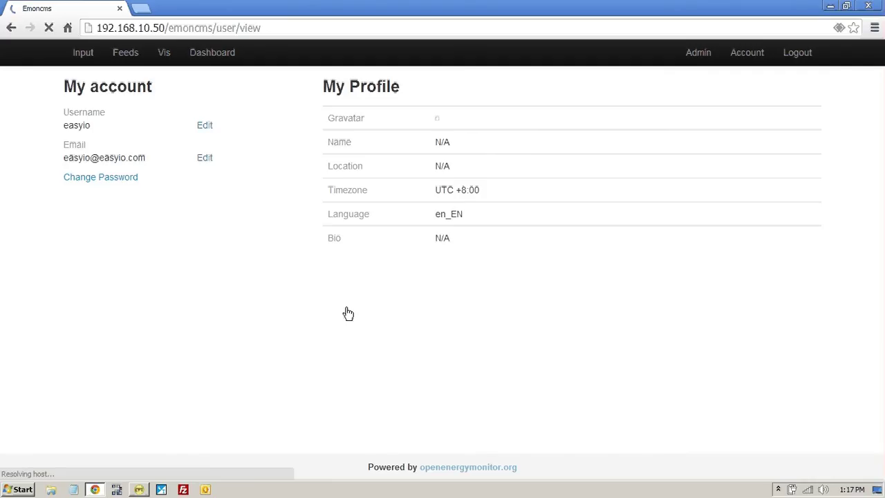
Step: Delete all five inputs, including ABC and JEnergy, from the Emoncms Input list
left_click(83, 60)
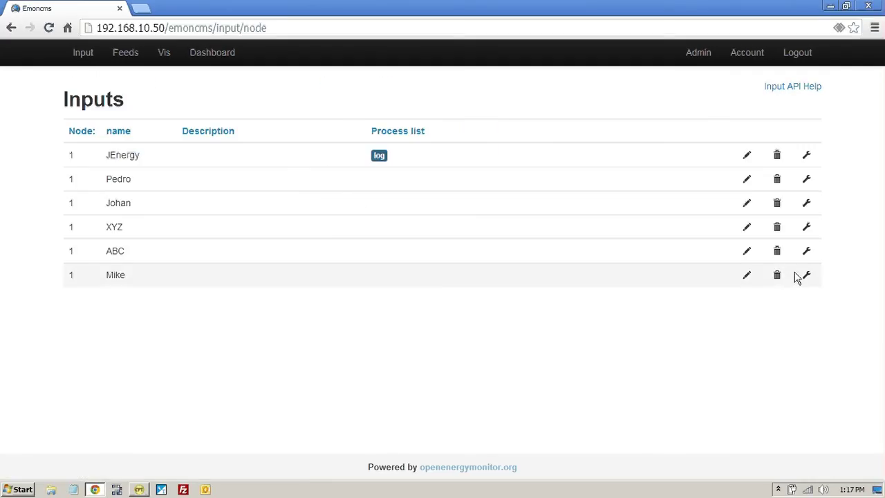
left_click(776, 275)
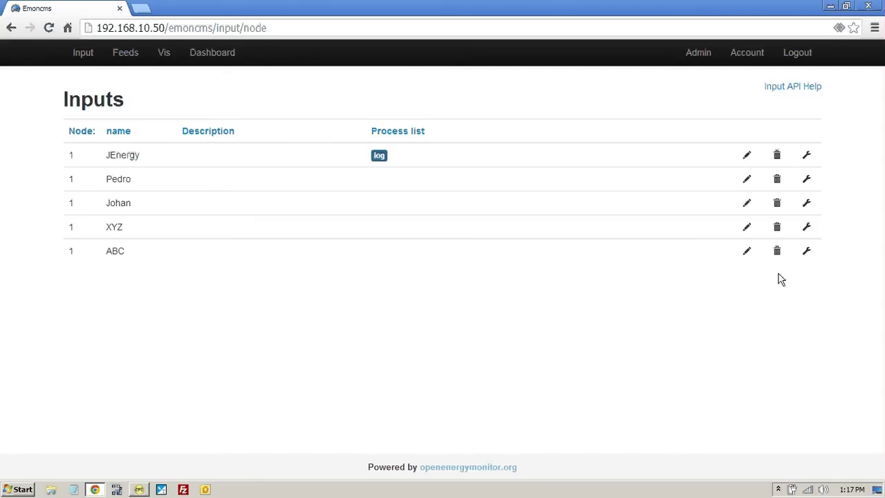
left_click(779, 252)
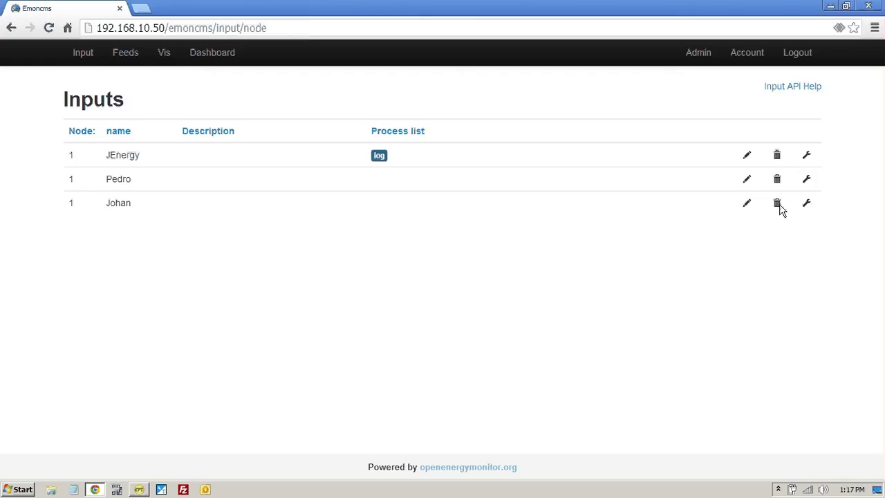
left_click(779, 206)
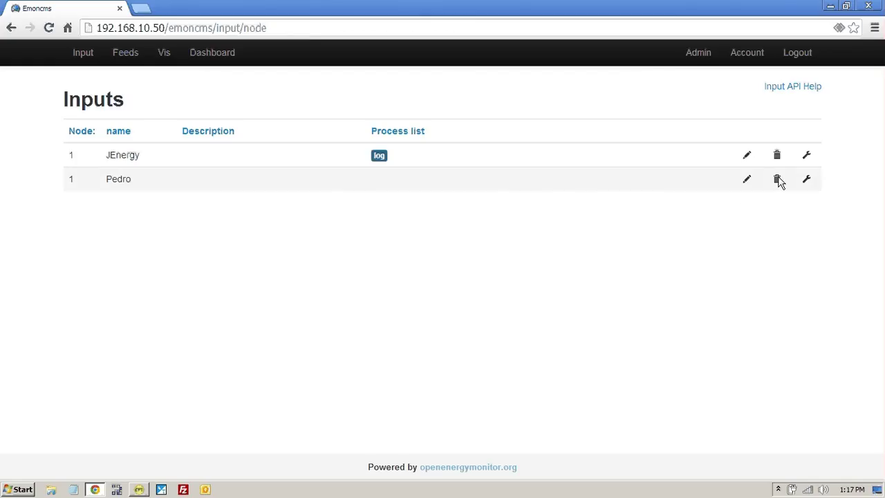
left_click(779, 181)
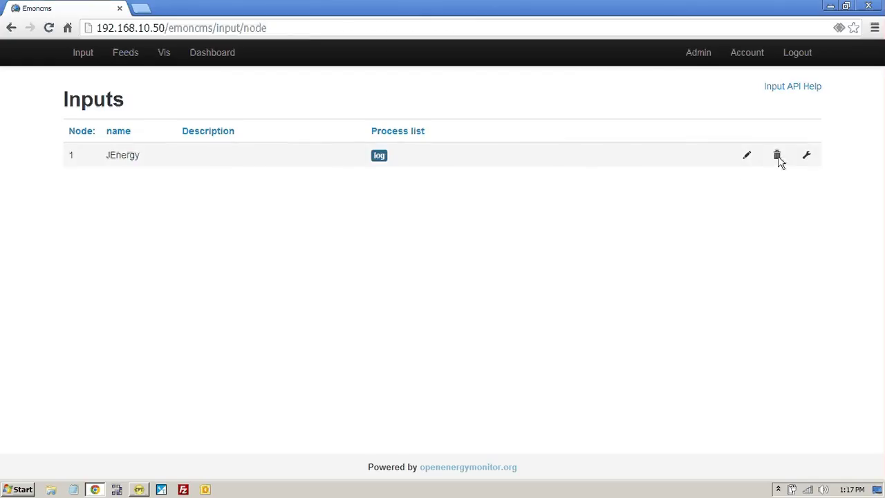
left_click(778, 156)
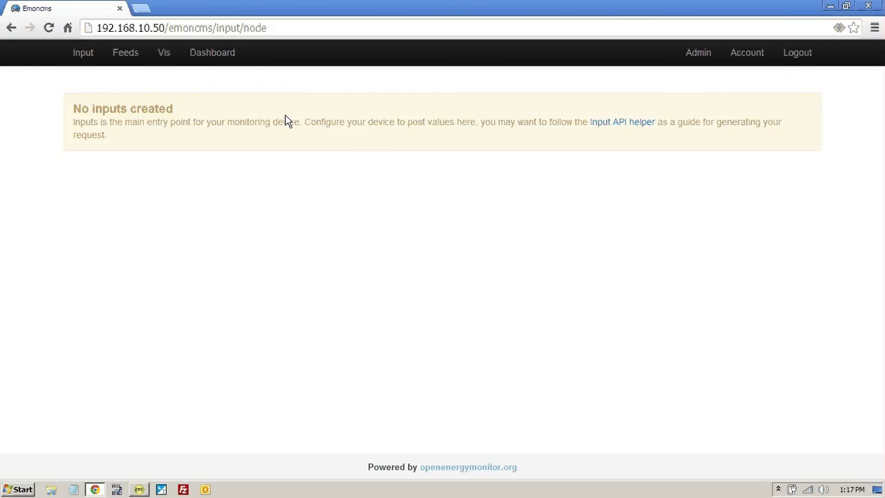
Step: Permanently delete the LogJEnergy feed
left_click(128, 55)
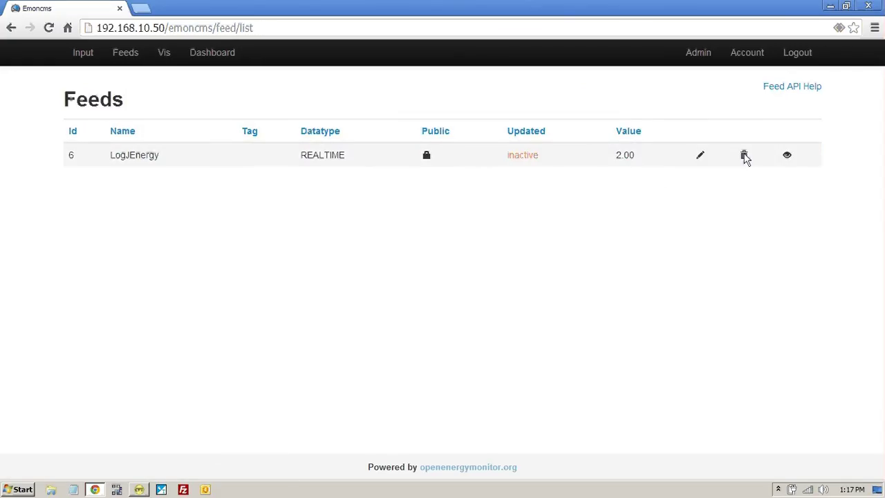
left_click(744, 156)
left_click(581, 184)
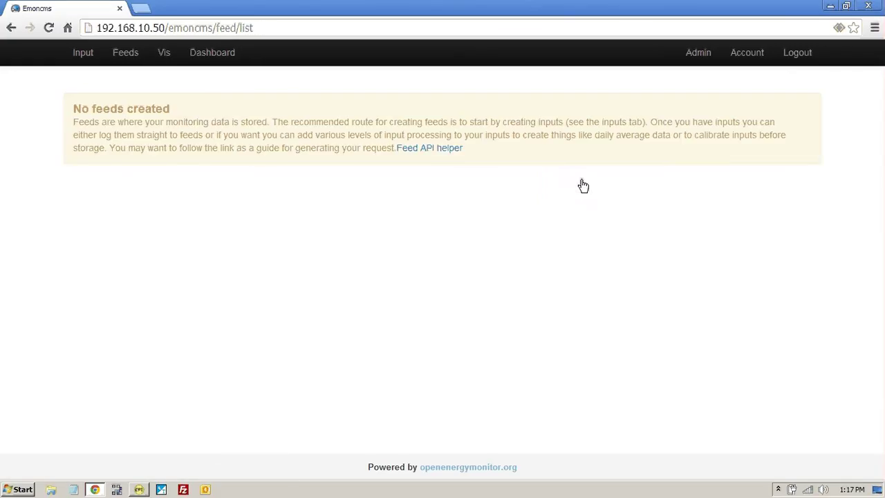
Step: Permanently delete the EasyIOTest dashboard
left_click(216, 58)
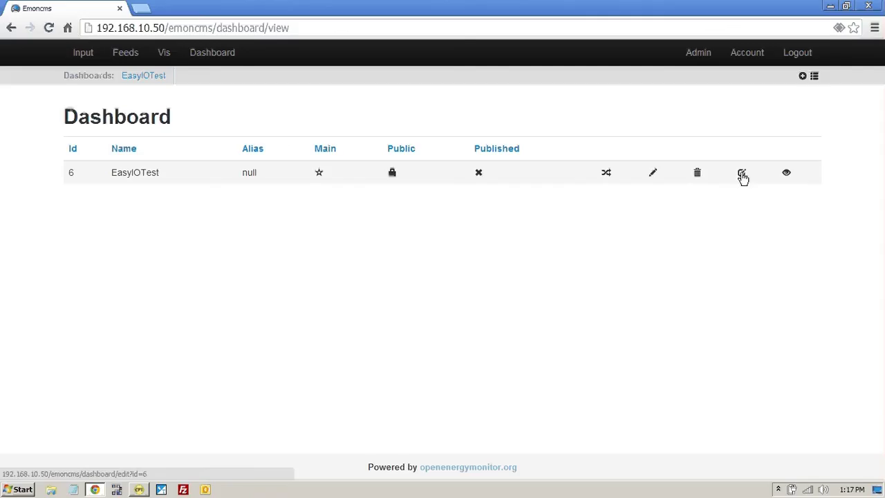
left_click(697, 173)
left_click(596, 195)
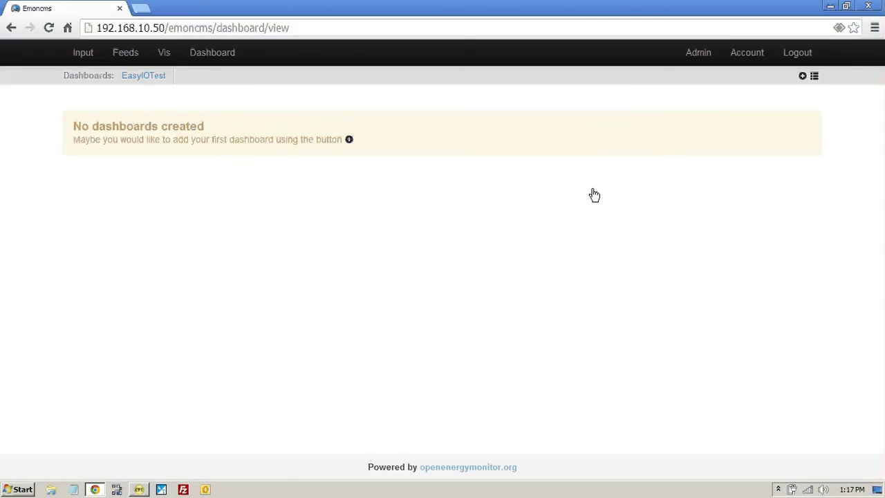
Step: Reconnect CPT Tools to the controller at 192.168.10.11
left_click(139, 490)
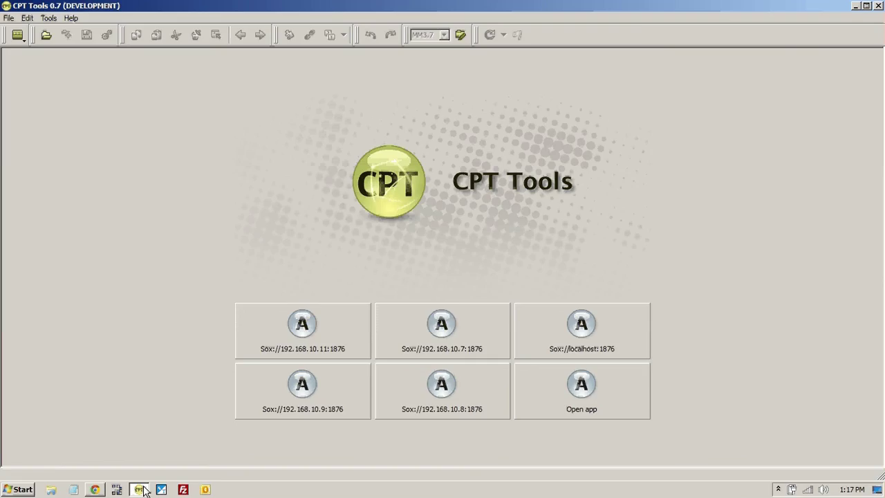
left_click(309, 323)
left_click(495, 297)
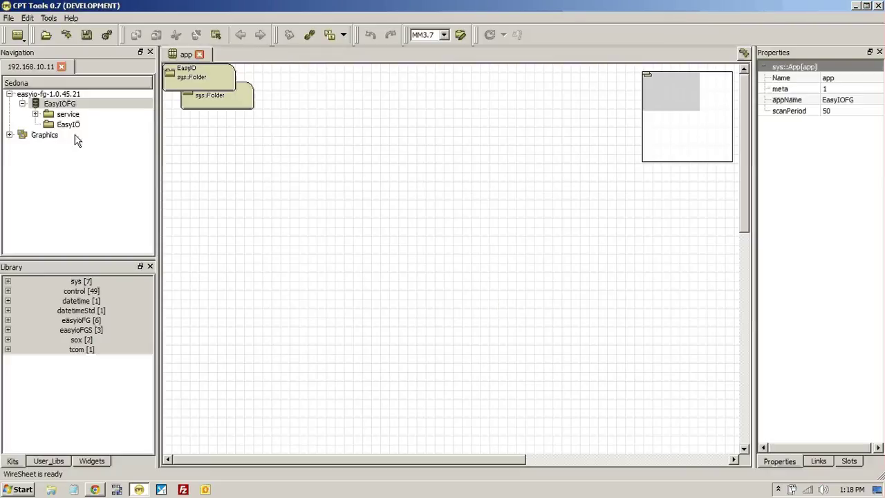
Step: Add an easyioFGS emonpush object to the EasyIO wiresheet and move it toward the centre
double_click(68, 128)
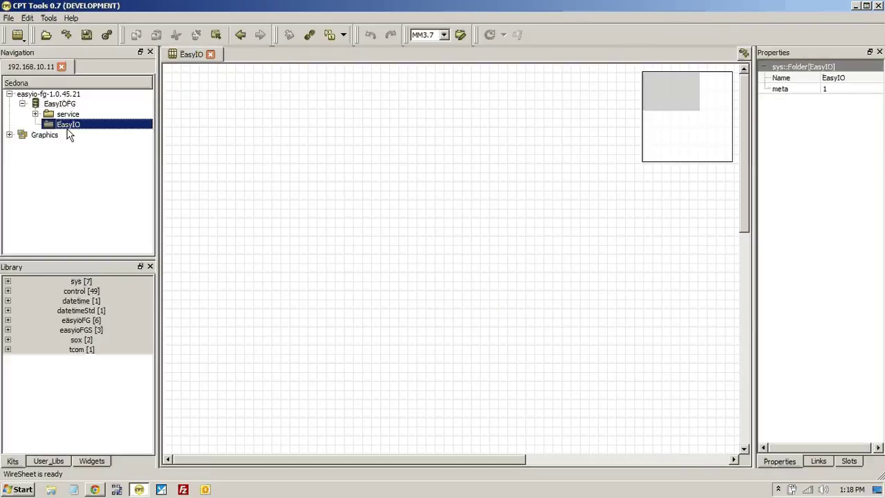
right_click(265, 153)
mouse_move(298, 175)
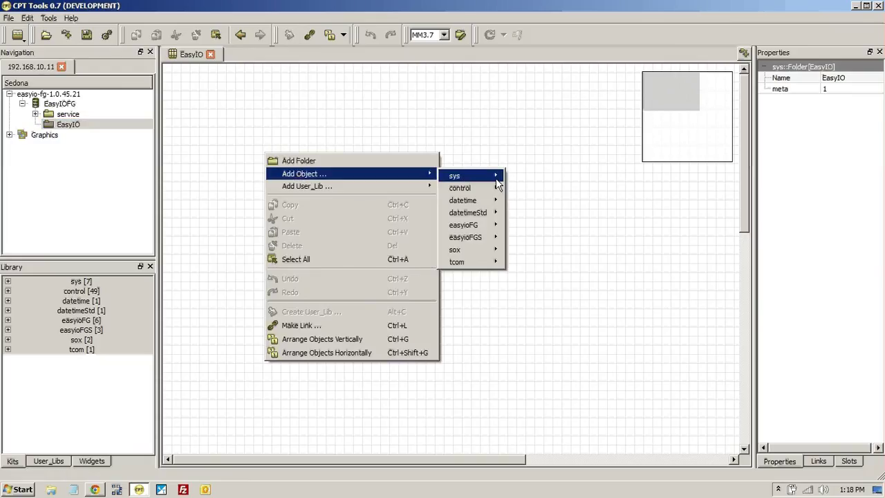
mouse_move(499, 182)
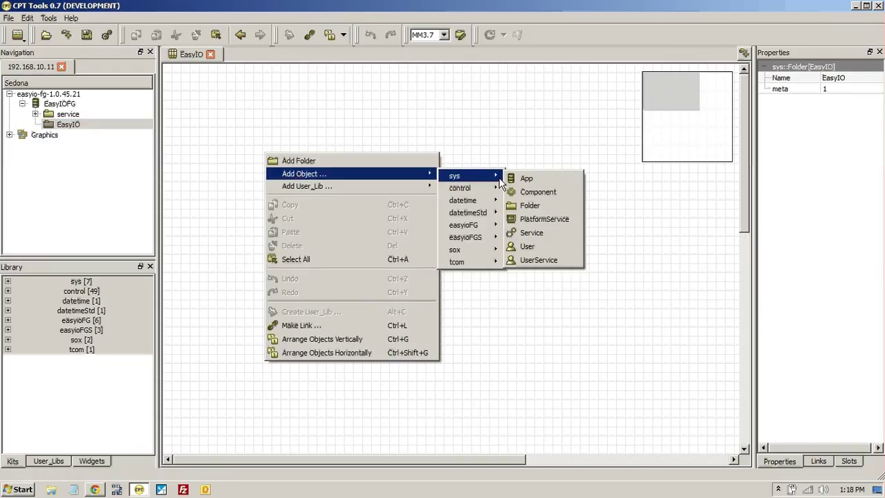
mouse_move(480, 238)
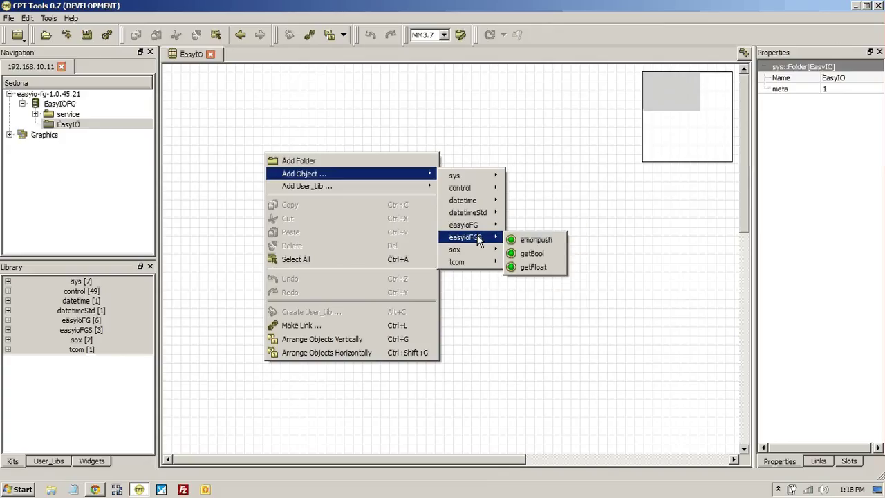
left_click(524, 239)
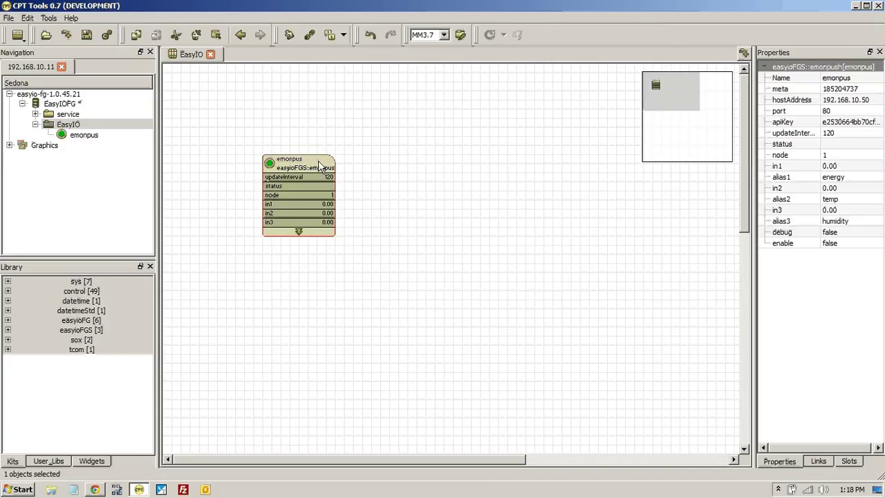
left_click_drag(311, 166, 520, 174)
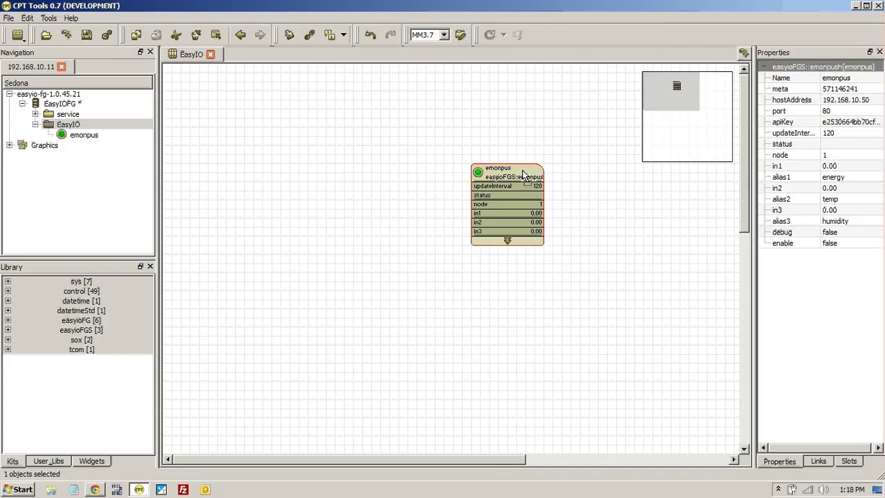
Step: Add a control Ramp block to the EasyIO wiresheet
right_click(220, 101)
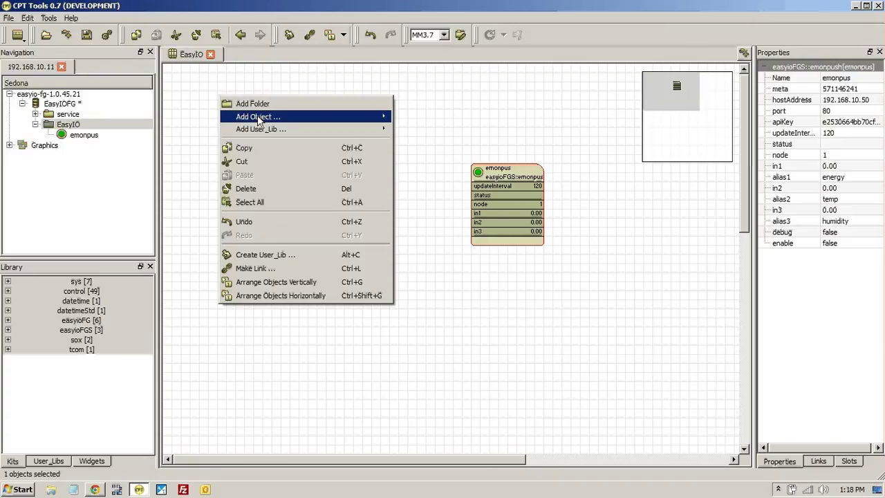
mouse_move(258, 115)
mouse_move(415, 125)
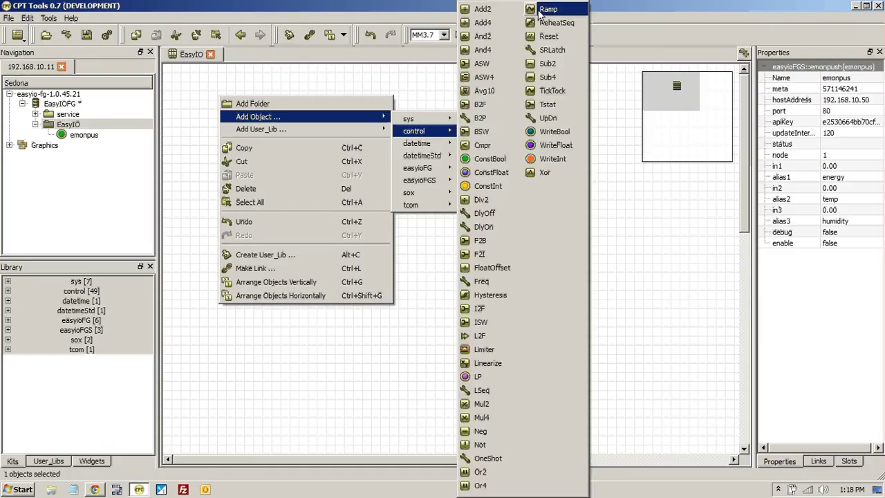
left_click(547, 9)
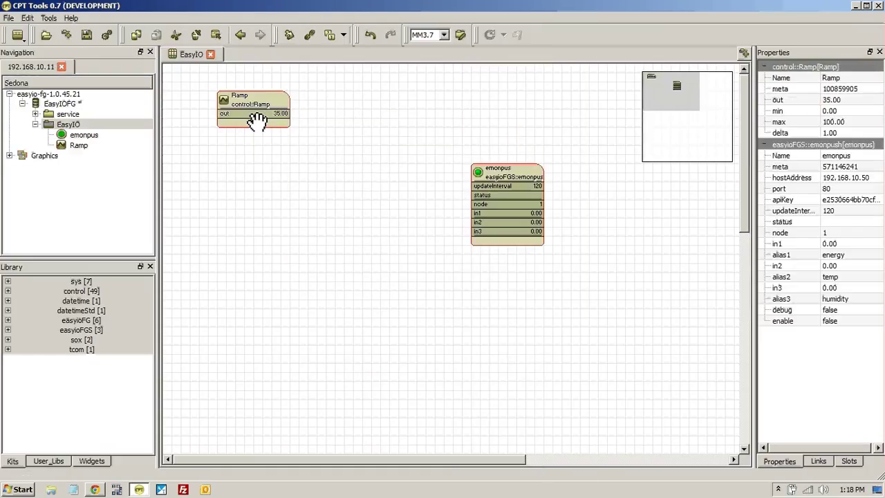
Step: Copy the Ramp block and paste it twice as Ramp1 and Ramp2
right_click(235, 182)
mouse_move(269, 207)
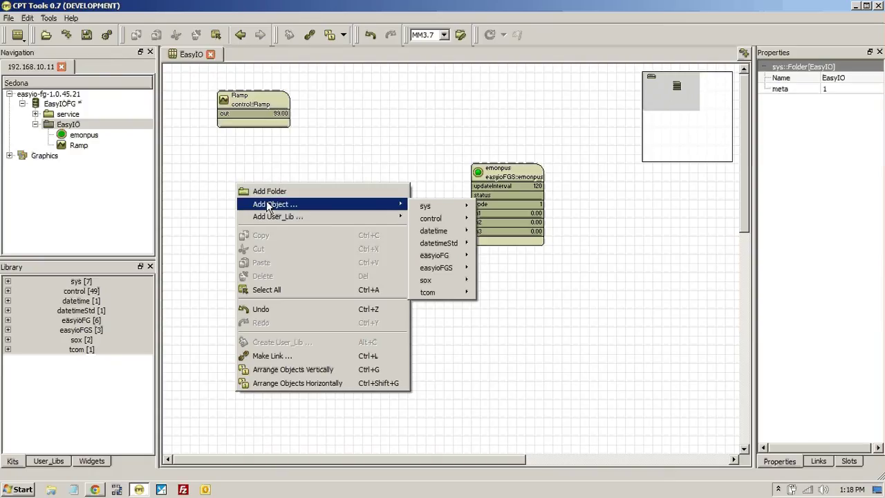
mouse_move(431, 219)
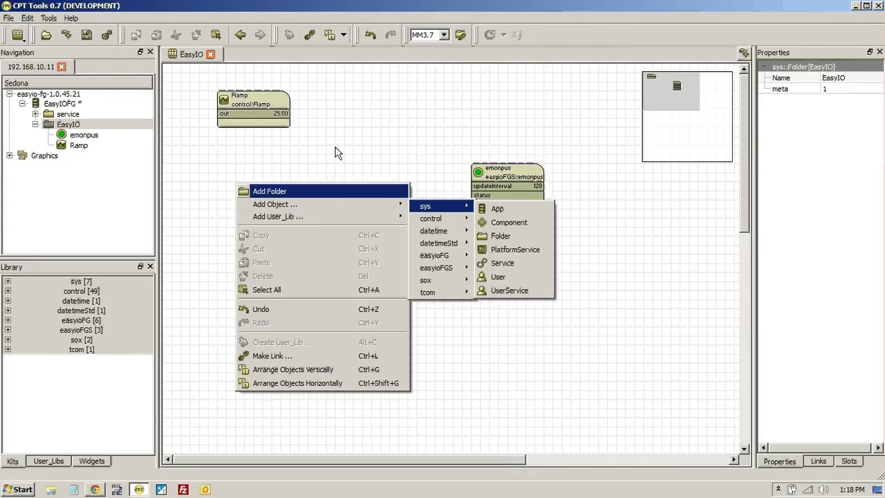
left_click(335, 145)
left_click(244, 103)
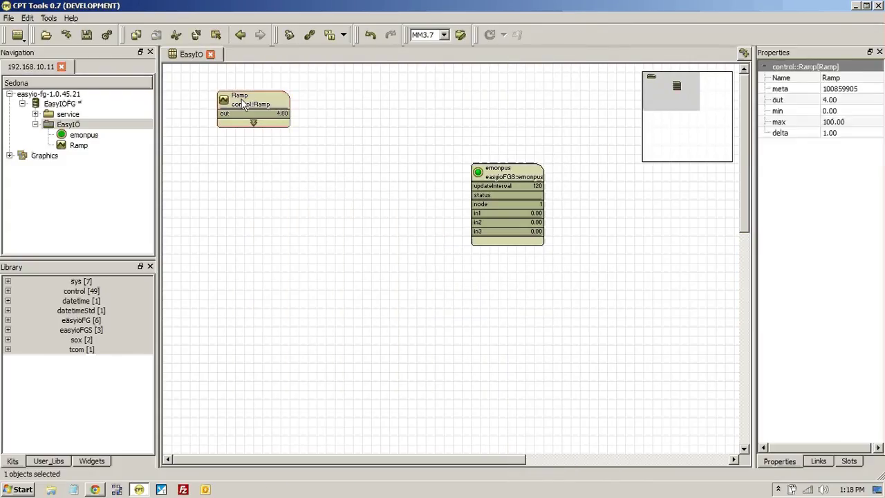
right_click(243, 102)
left_click(249, 154)
left_click(245, 171)
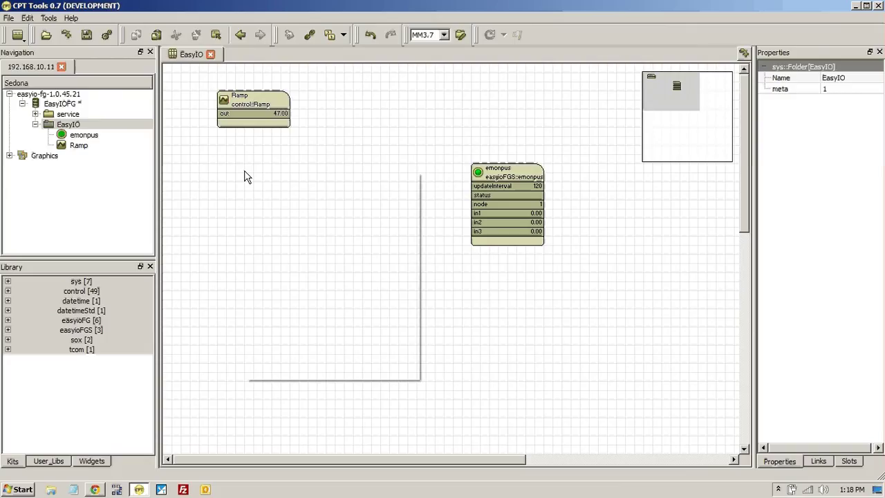
left_click(259, 253)
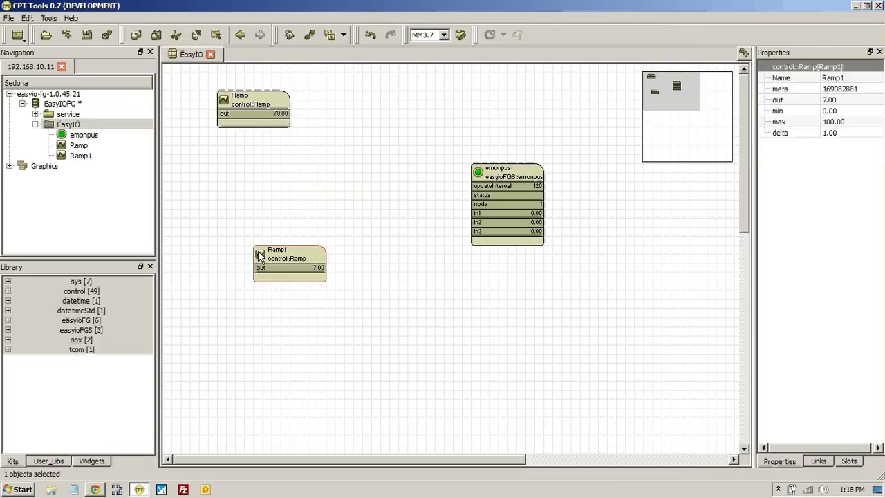
right_click(258, 315)
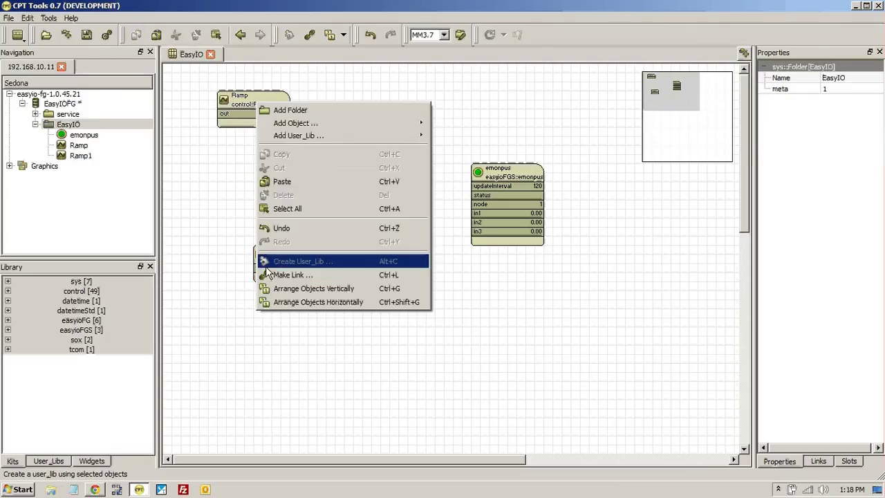
left_click(278, 183)
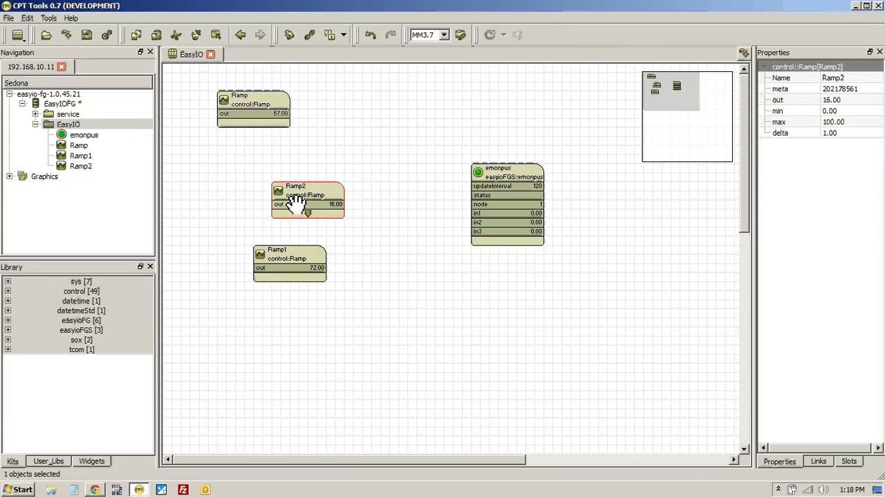
Step: Stack Ramp1 and Ramp2 in a column under Ramp, left of emonpus
left_click_drag(275, 255, 238, 146)
left_click_drag(292, 190, 237, 190)
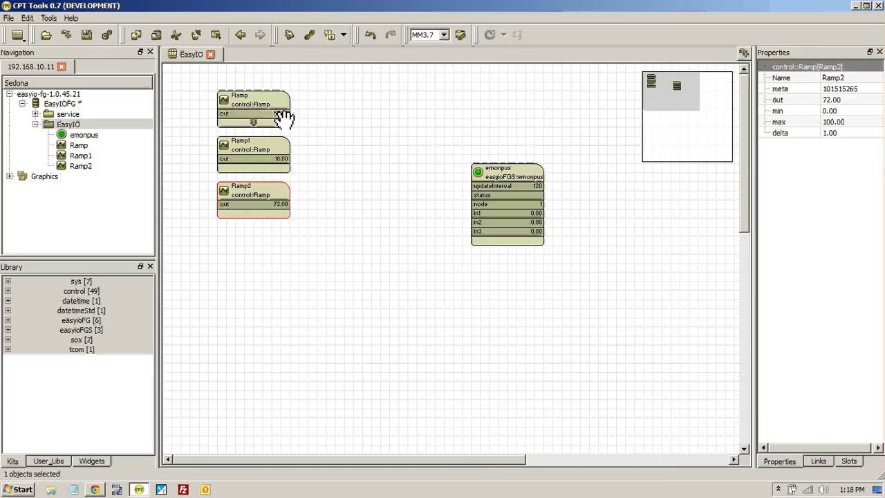
left_click(495, 199)
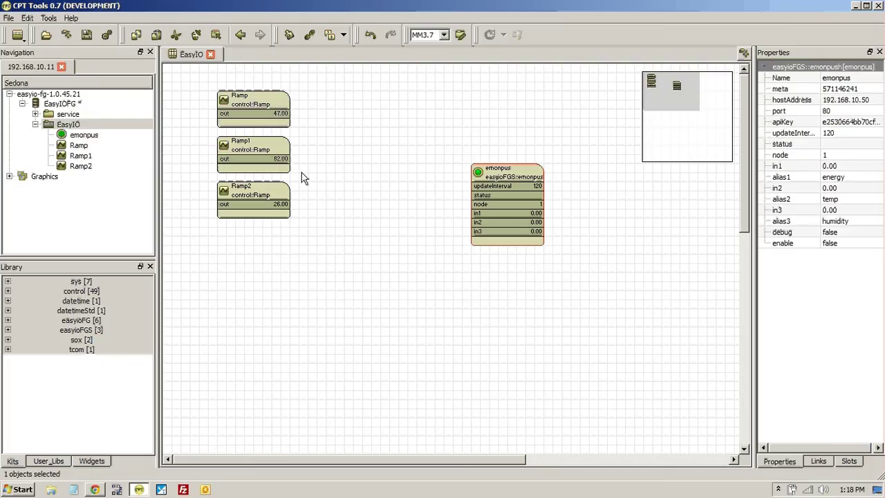
Step: Link the Ramp, Ramp1 and Ramp2 outputs to emonpus in1, in2 and in3
left_click_drag(286, 115, 478, 217)
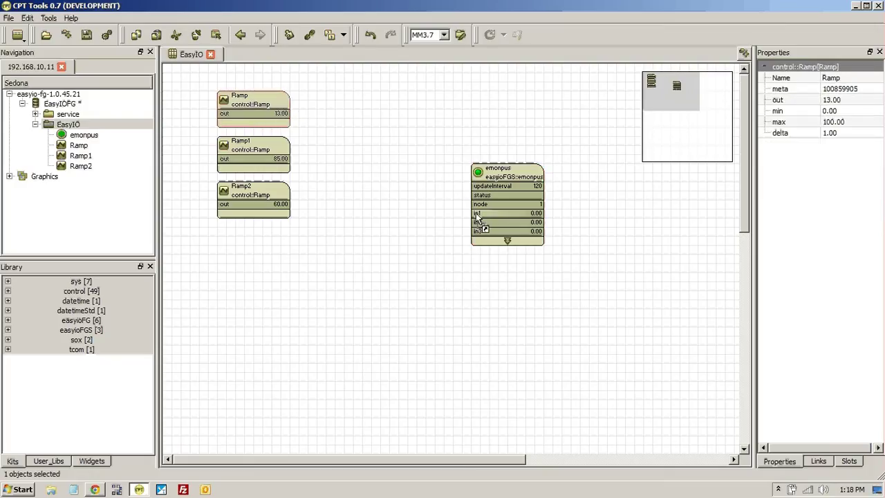
left_click_drag(290, 158, 478, 222)
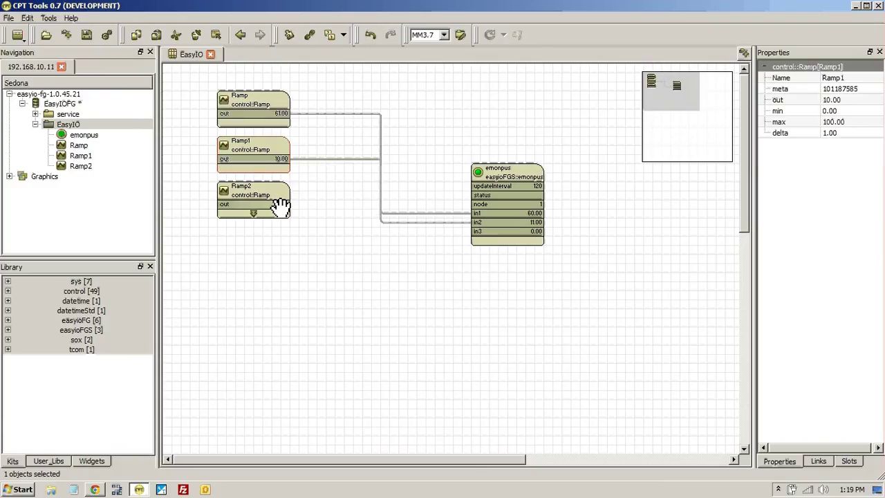
left_click_drag(282, 203, 483, 236)
Step: Set the emonpus updateInterval to 10
left_click(495, 184)
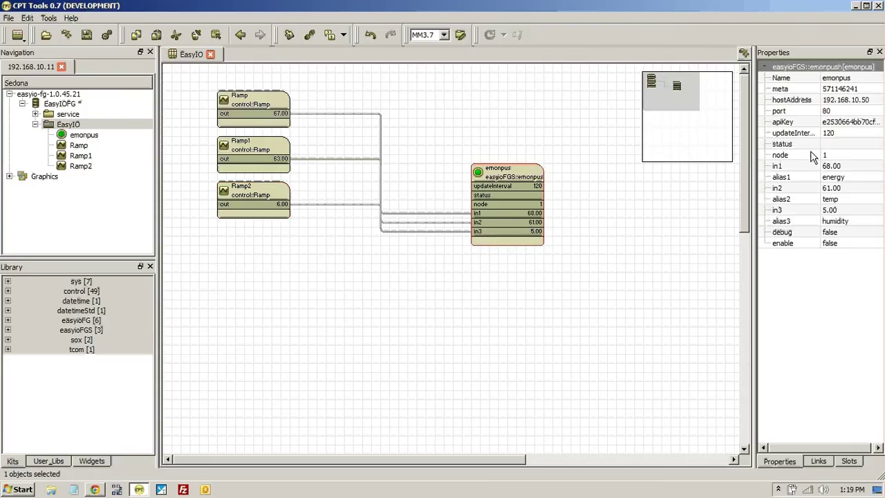
double_click(832, 133)
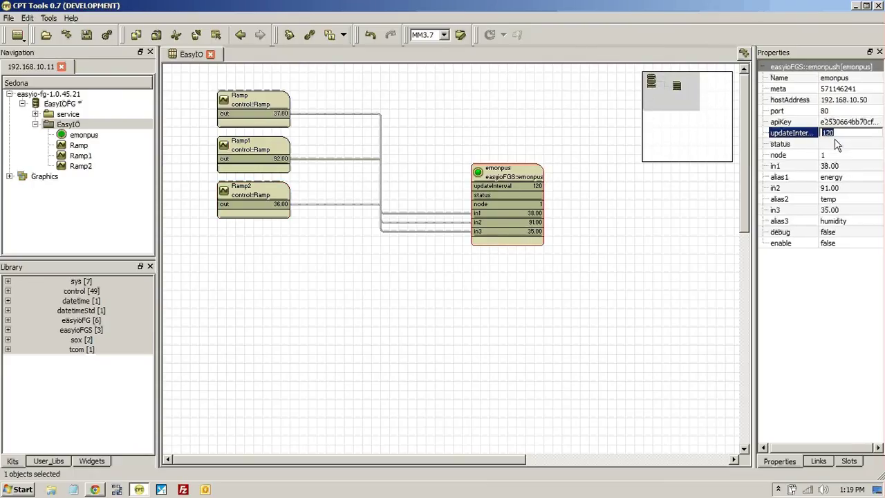
type("10")
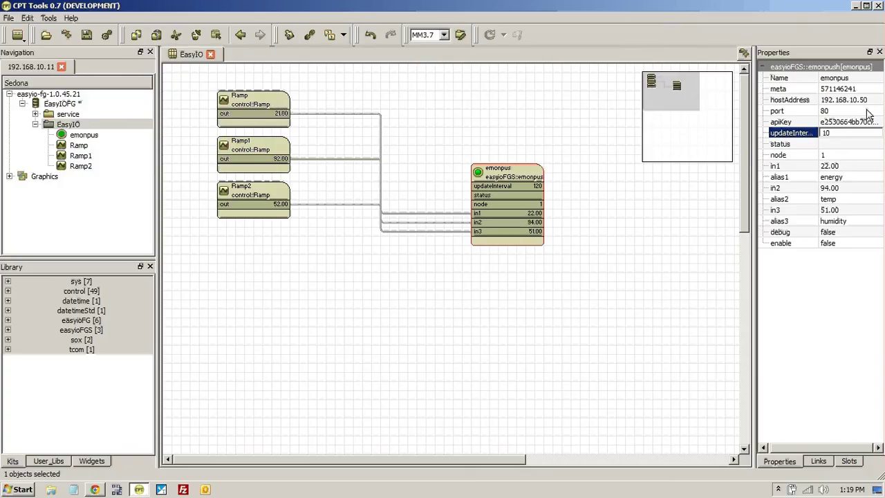
Step: Copy the Read & Write API key from the Emoncms Input API helper page
left_click(96, 490)
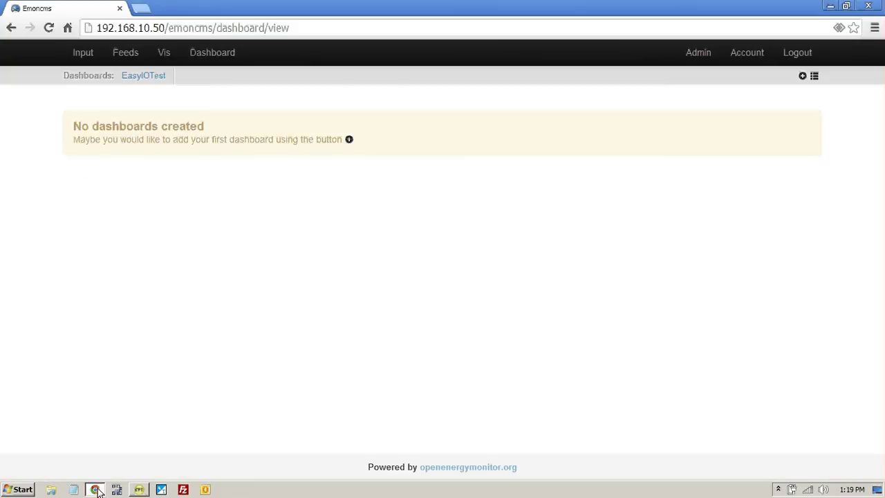
left_click(89, 52)
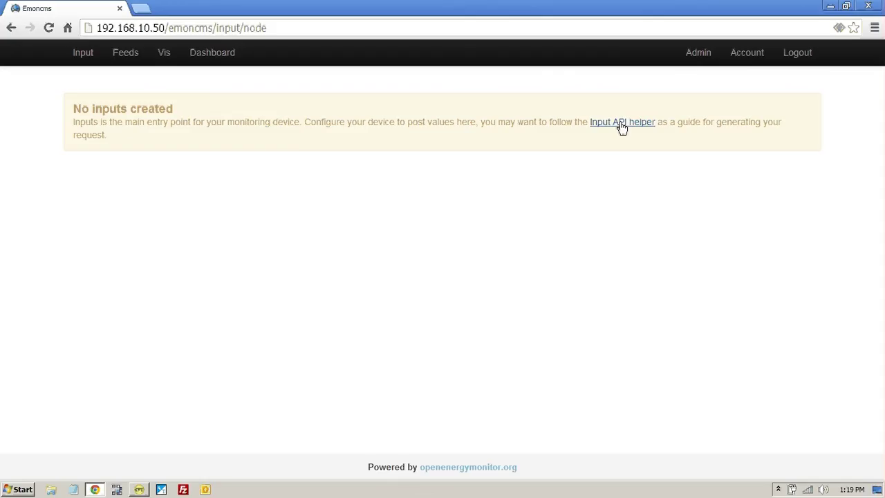
left_click(622, 127)
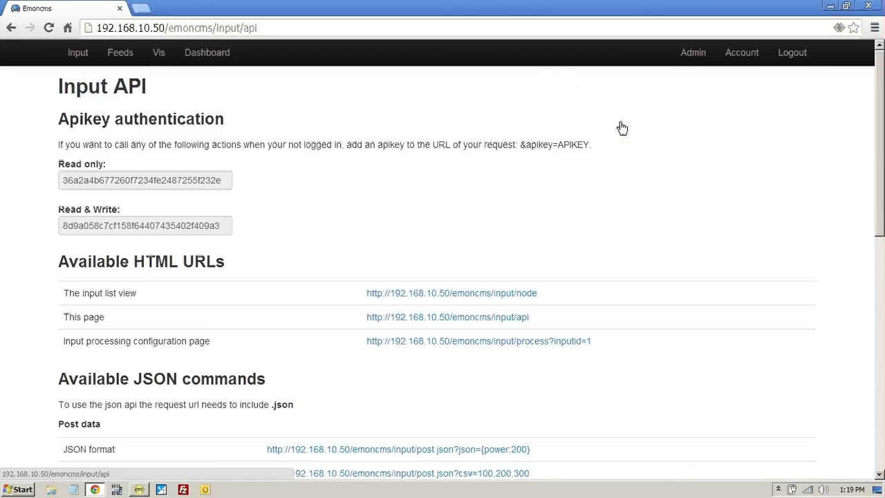
left_click(122, 226)
double_click(121, 226)
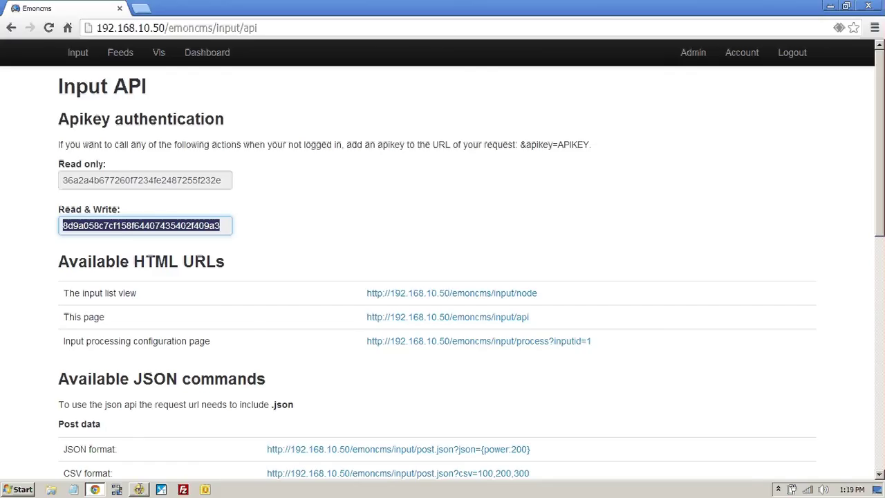
left_click(139, 490)
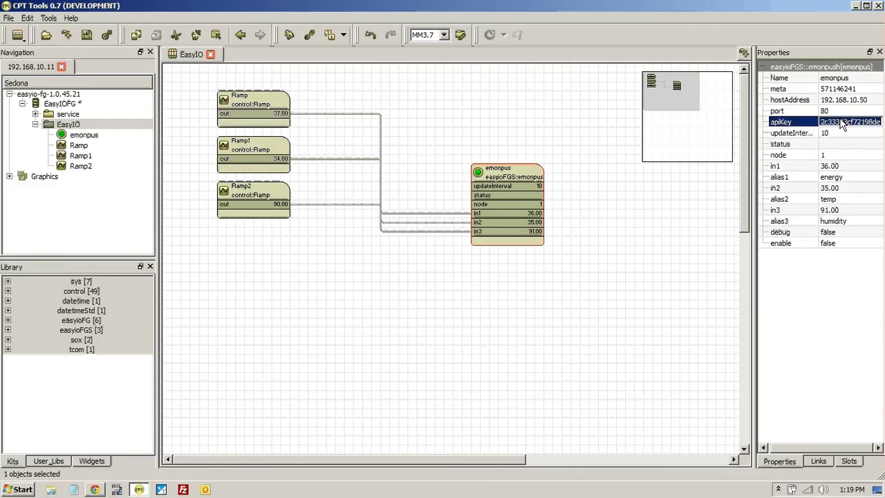
Step: Paste the Emoncms write key into the emonpus apiKey and set enable to true
key("ctrl+v")
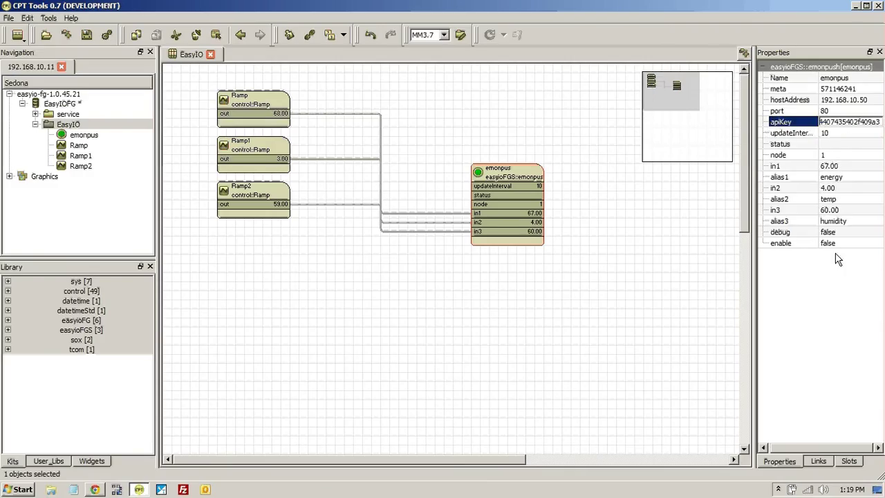
left_click(832, 243)
left_click(832, 243)
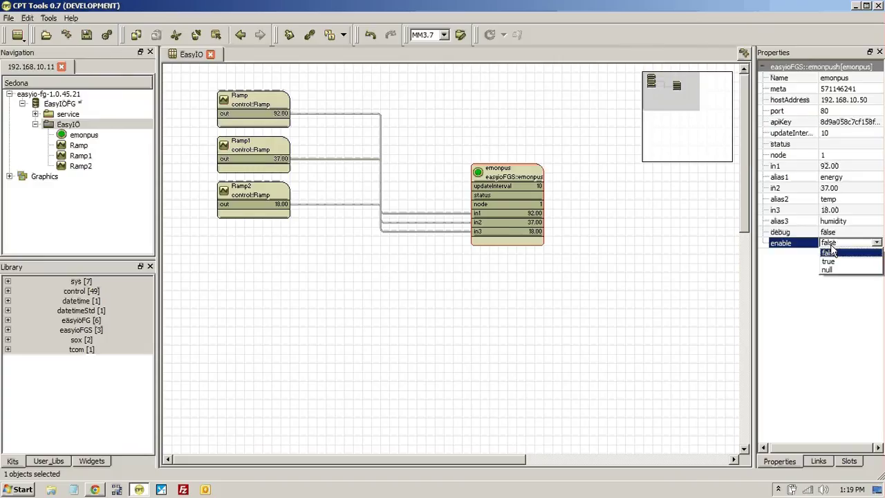
left_click(828, 261)
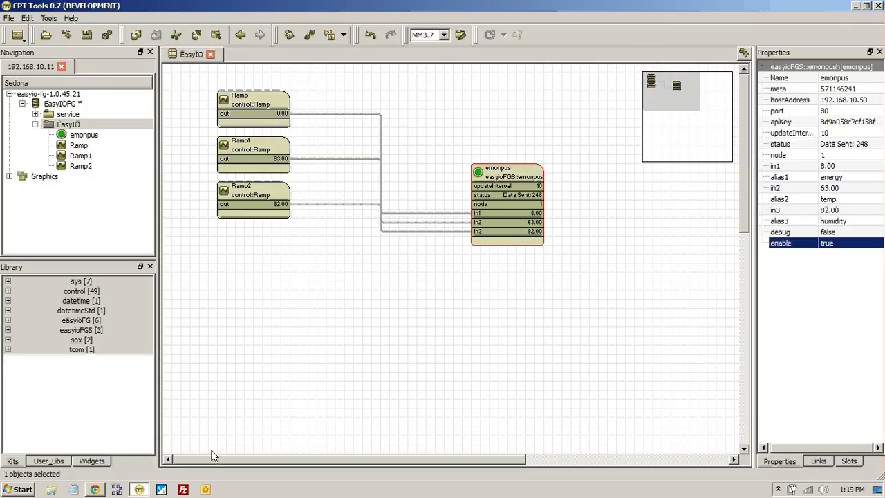
Step: Check the Emoncms Input list for the energy, temp and humidity inputs
left_click(95, 490)
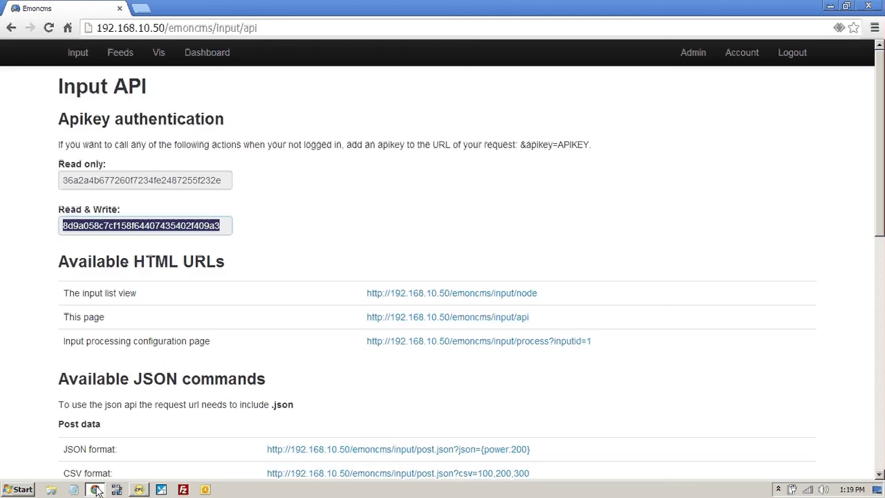
left_click(78, 55)
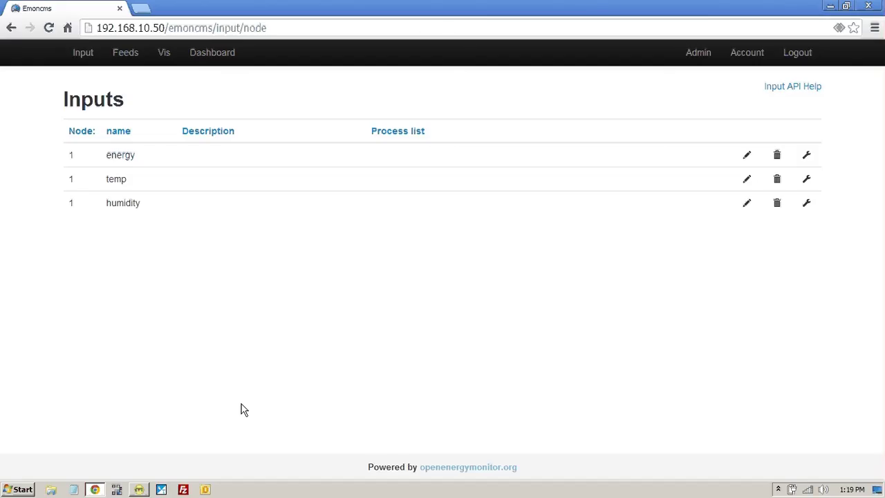
left_click(147, 489)
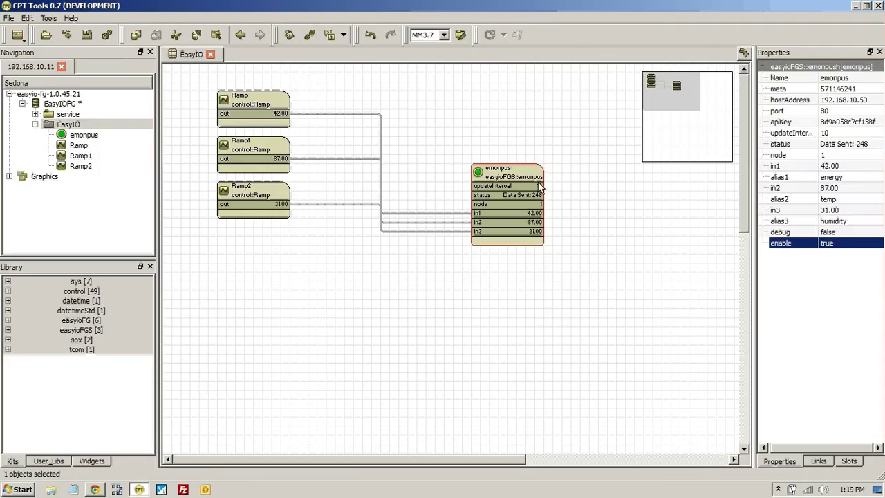
Step: Add a second emonpush object, emonpu1, to the EasyIO wiresheet
right_click(426, 319)
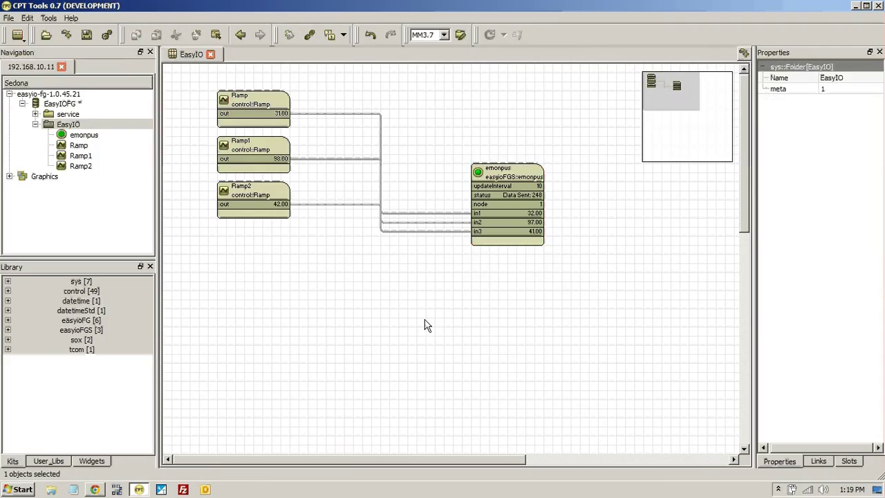
left_click(404, 148)
right_click(515, 177)
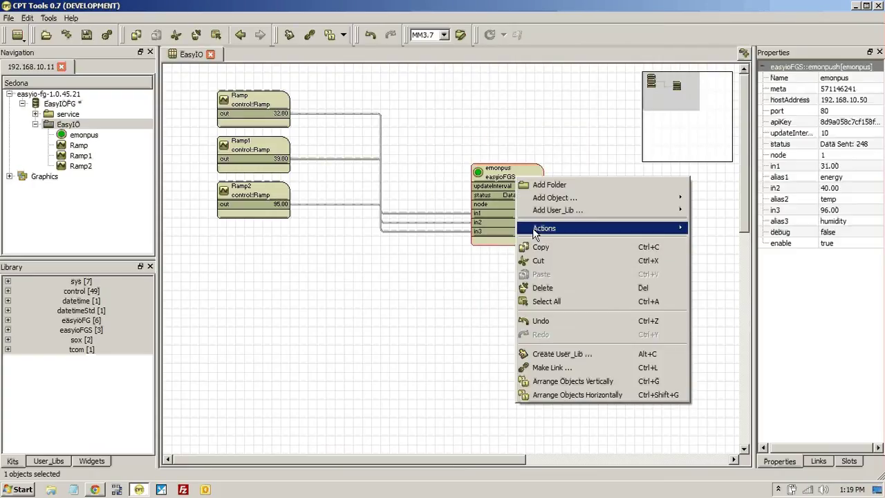
left_click(455, 267)
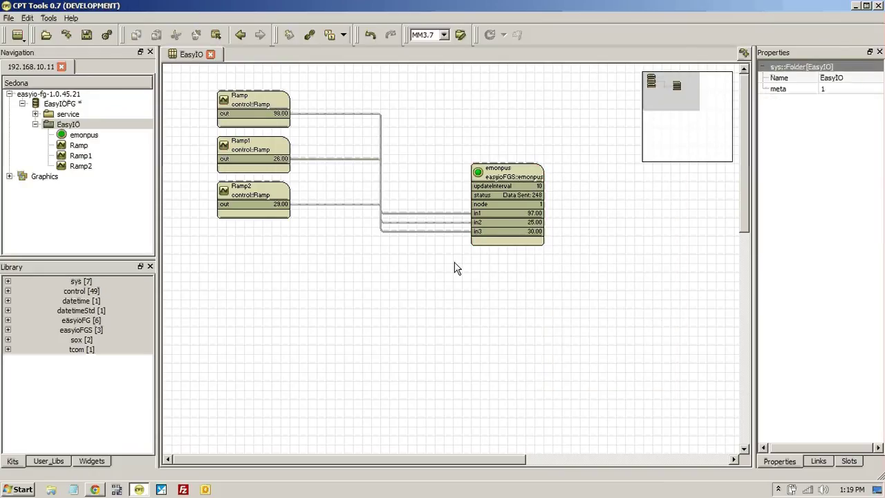
right_click(455, 267)
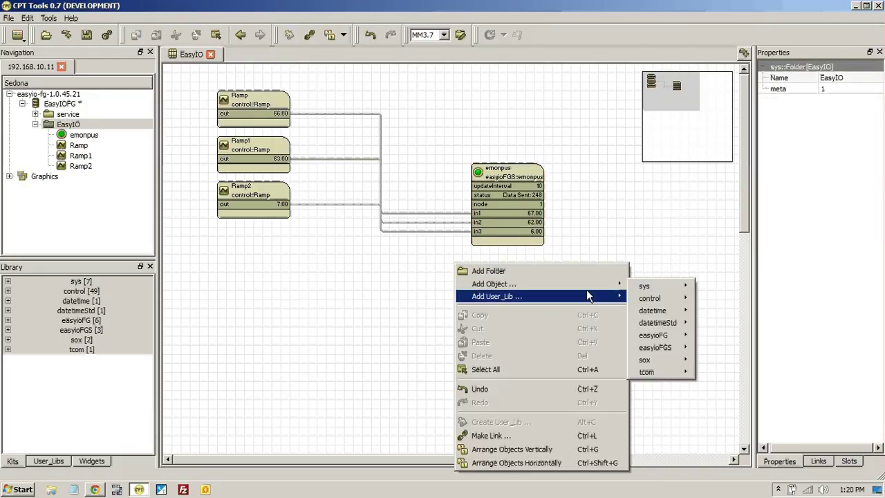
mouse_move(615, 296)
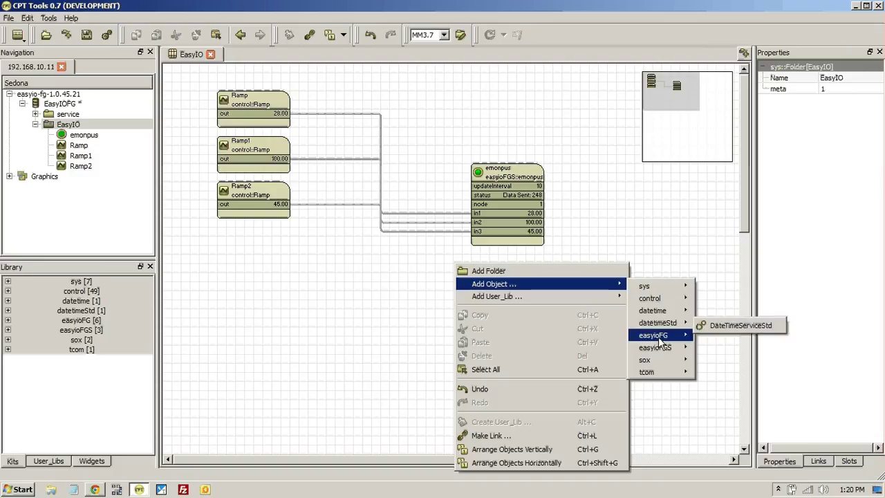
mouse_move(657, 349)
left_click(717, 352)
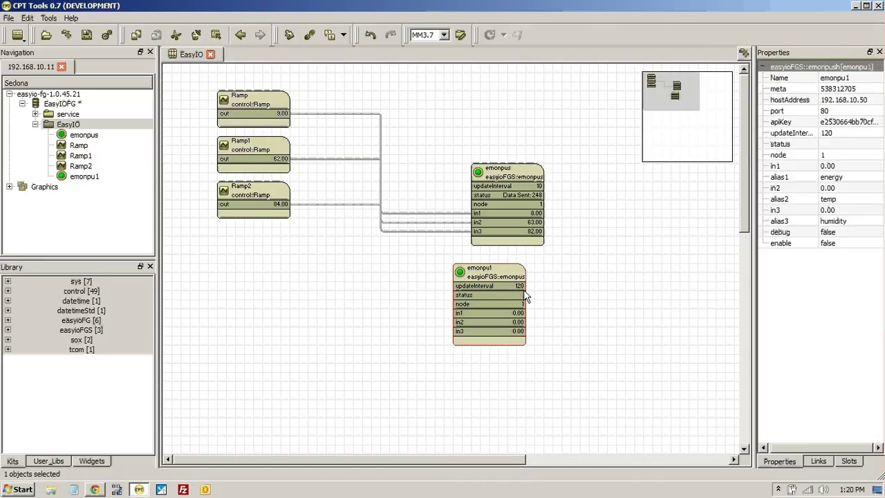
Step: Give emonpu1 new names for alias1 and alias2, and set alias3 to power
left_click(835, 179)
type("craig")
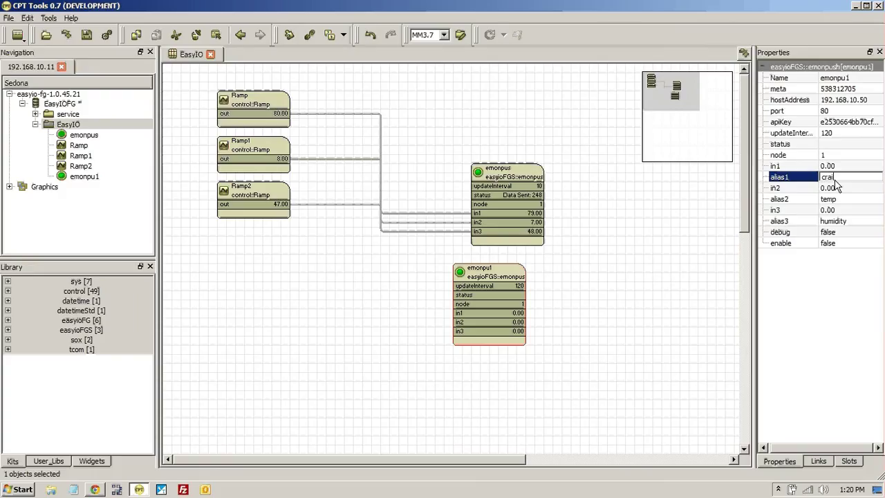
left_click(831, 201)
type("mike")
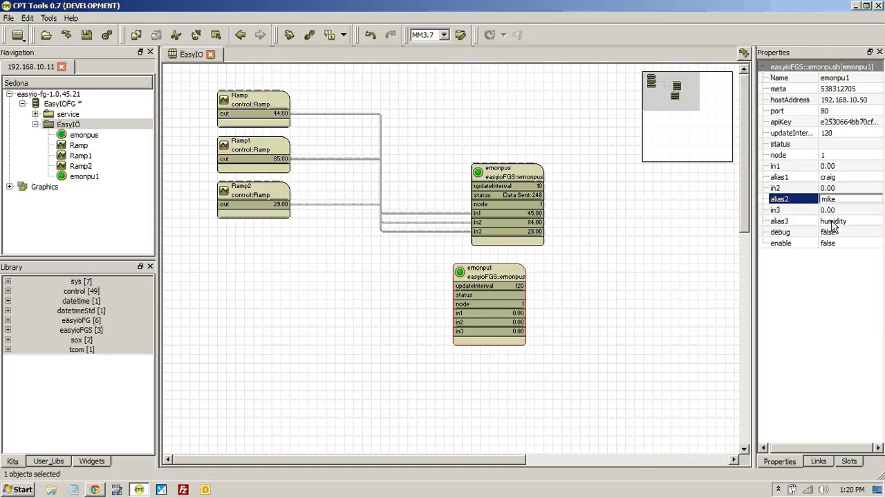
left_click(831, 220)
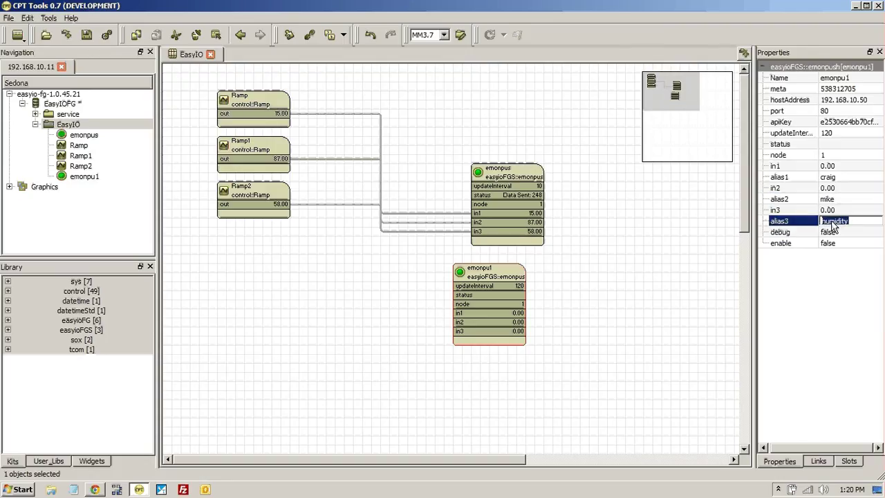
type("power")
key("Return")
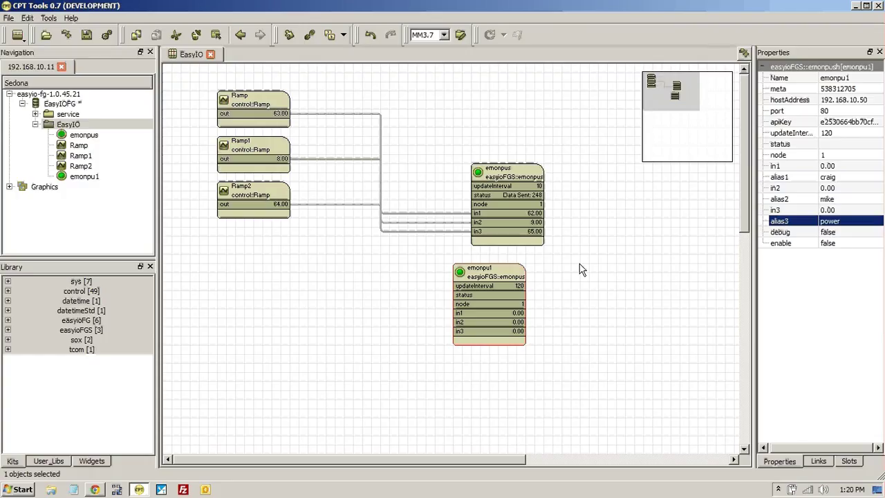
Step: Link the Ramp, Ramp1 and Ramp2 outputs to emonpu1 in1, in2 and in3
left_click(284, 125)
left_click_drag(286, 113, 461, 314)
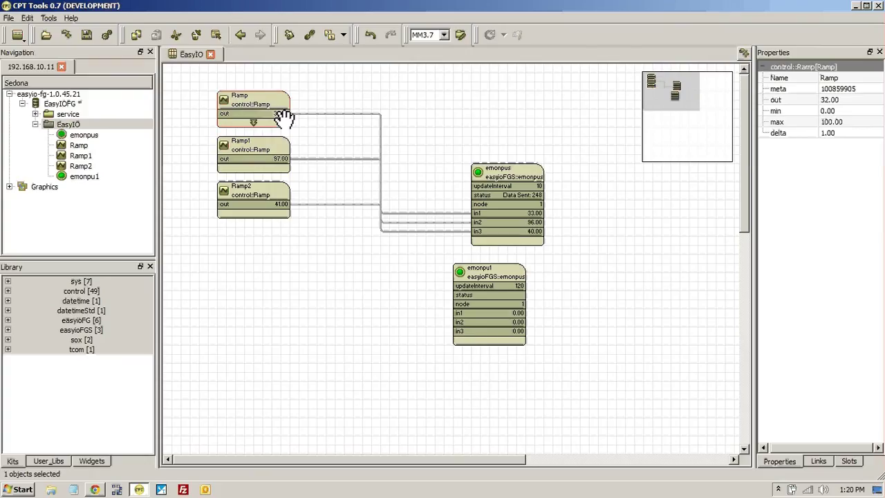
left_click_drag(284, 115, 461, 317)
left_click_drag(283, 161, 457, 322)
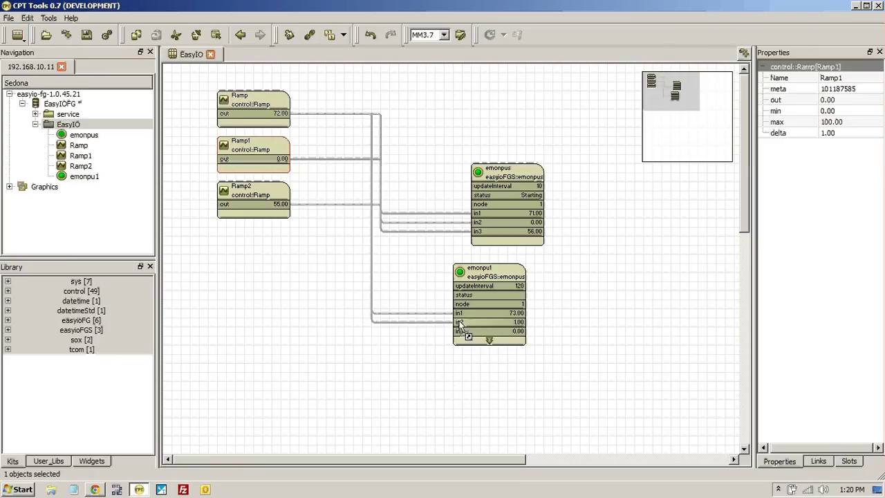
left_click_drag(284, 205, 457, 332)
Step: Set emonpu1's enable property to true
left_click(470, 308)
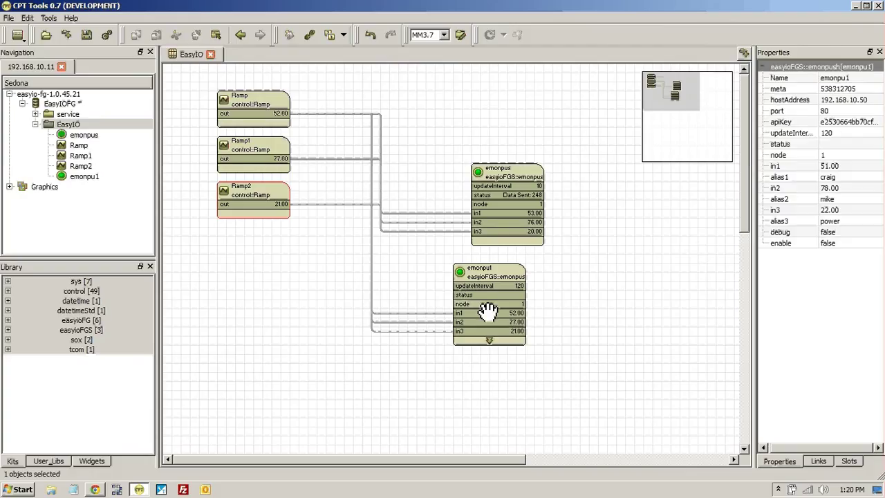
left_click(851, 245)
left_click(851, 244)
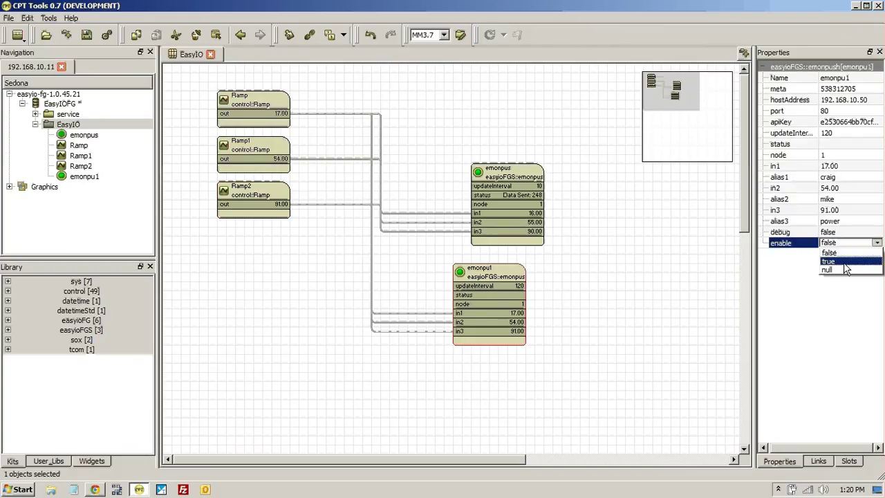
left_click(844, 262)
left_click(639, 265)
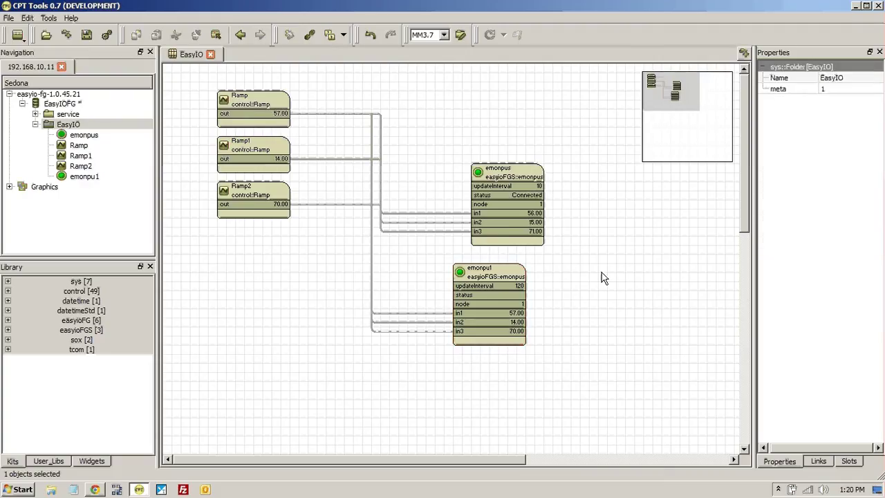
left_click(496, 294)
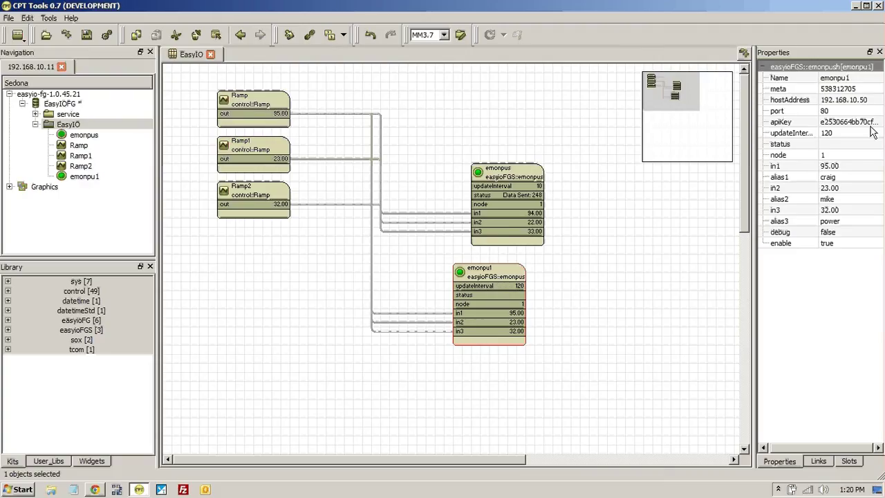
Step: Copy the apiKey from emonpus into emonpu1's apiKey
left_click(537, 223)
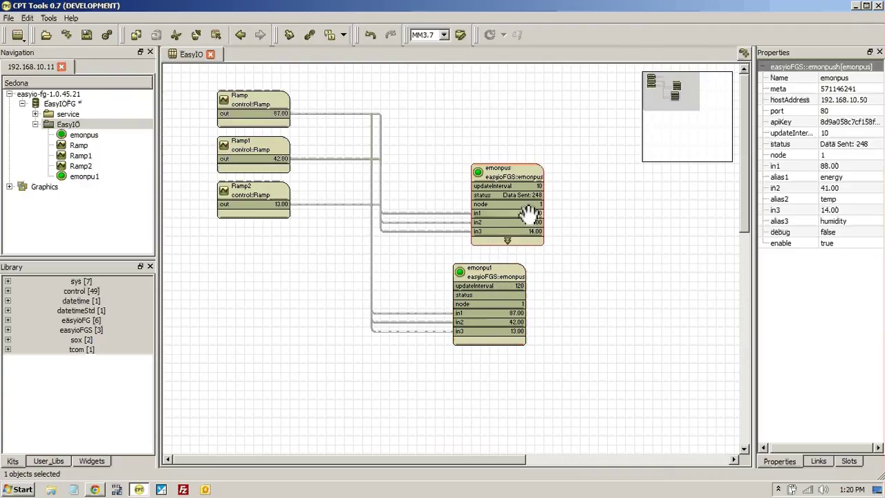
left_click(851, 123)
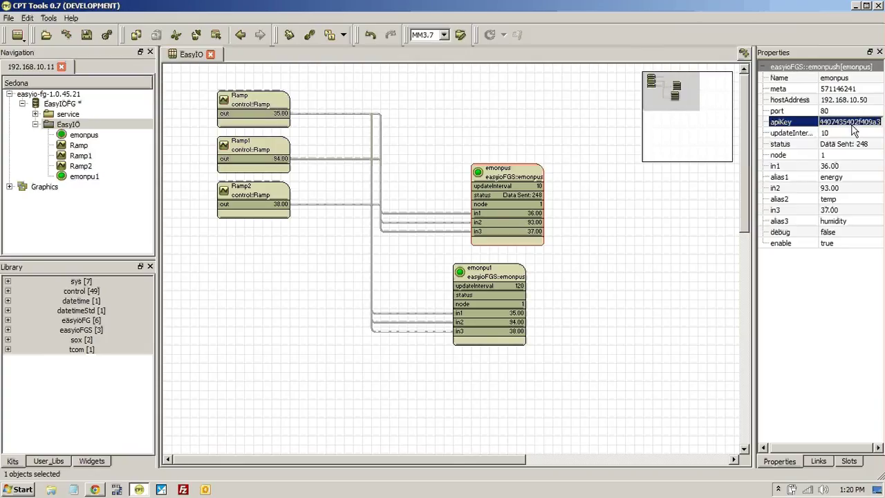
left_click(488, 278)
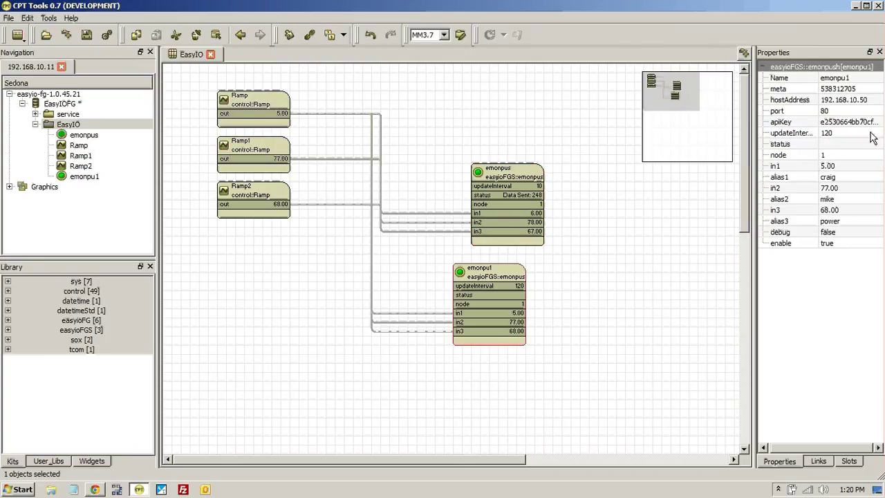
left_click(863, 123)
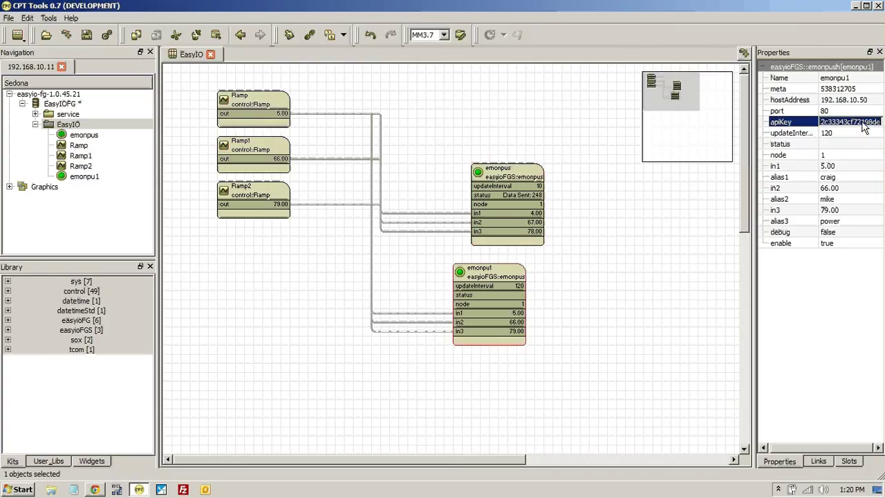
left_click(825, 374)
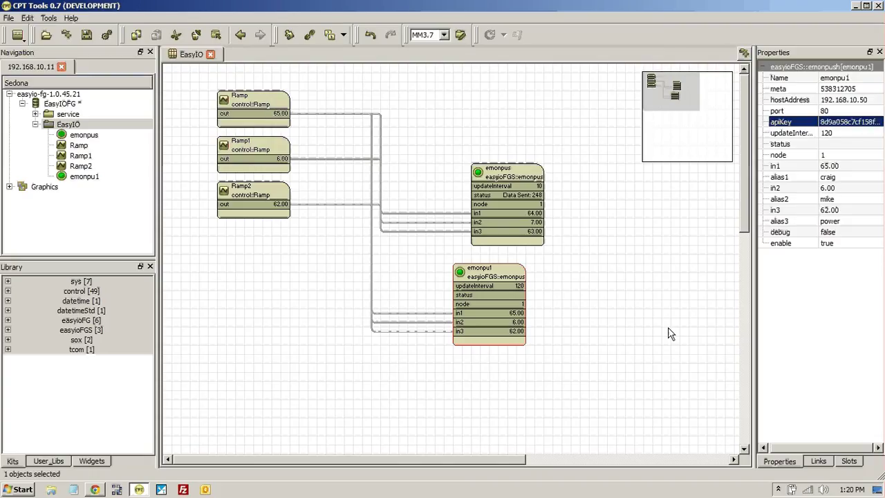
Step: Change emonpu1's updateInterval from 120 to 10
left_click(827, 133)
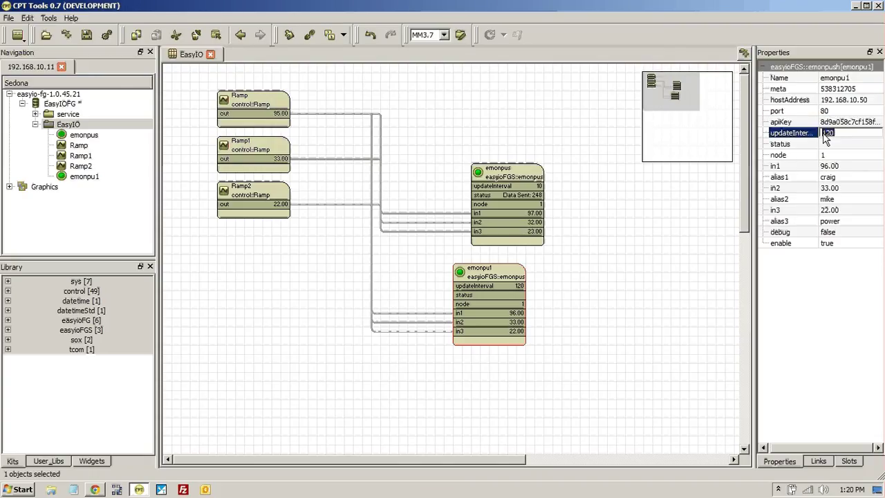
key("BackSpace")
key("Return")
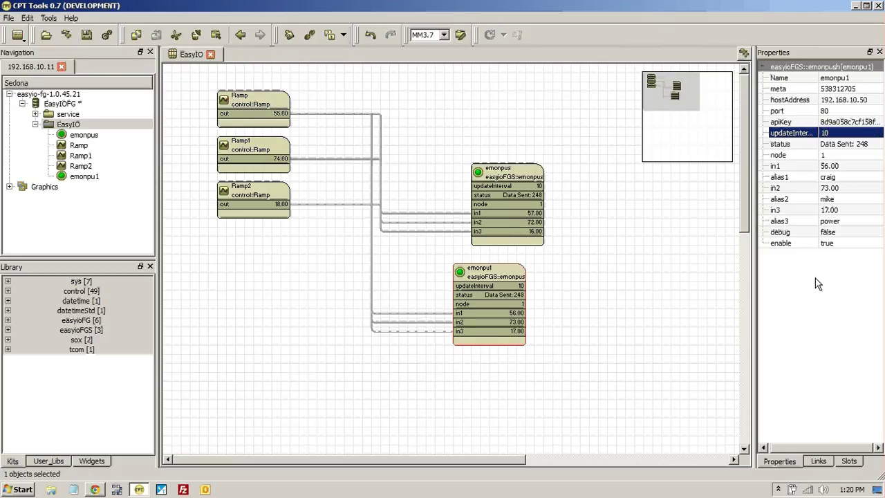
Step: Give the energy input a Log to feed process that creates a new feed named Logenergy
left_click(94, 490)
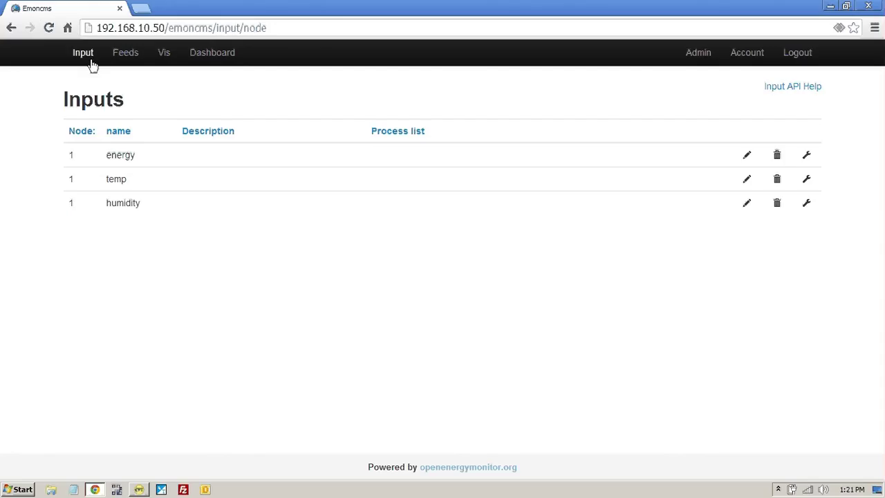
left_click(50, 29)
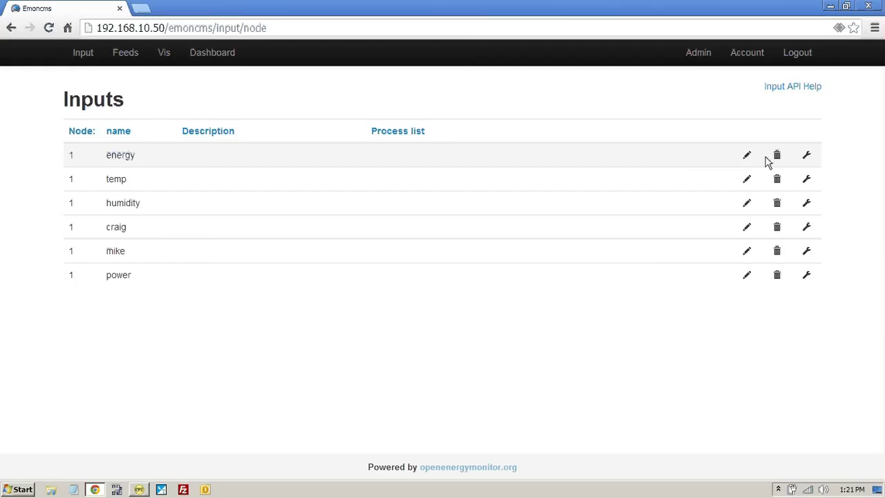
left_click(807, 156)
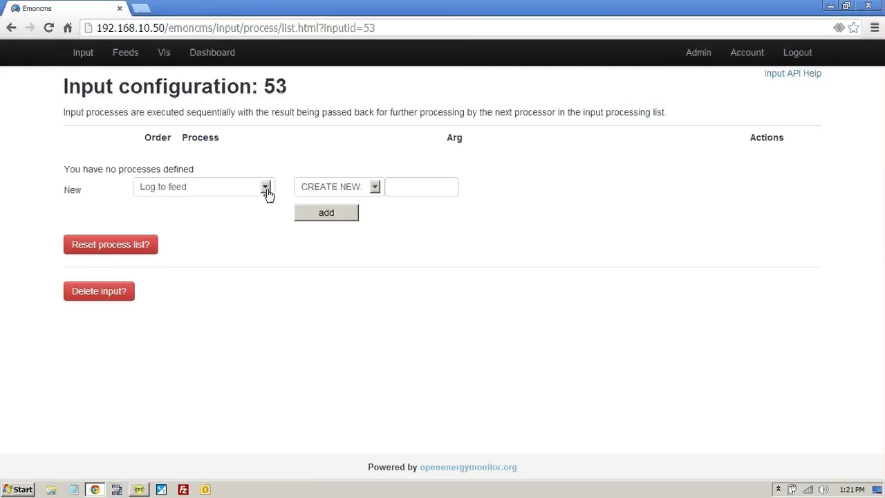
left_click(265, 186)
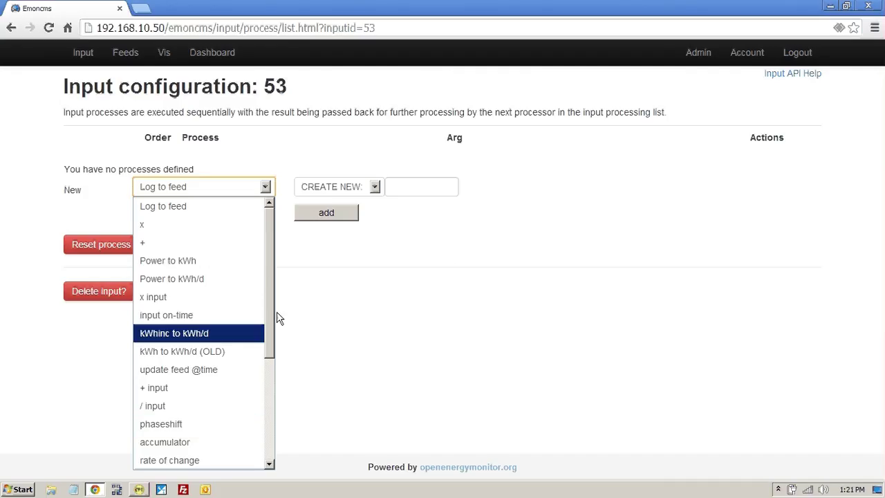
left_click(344, 157)
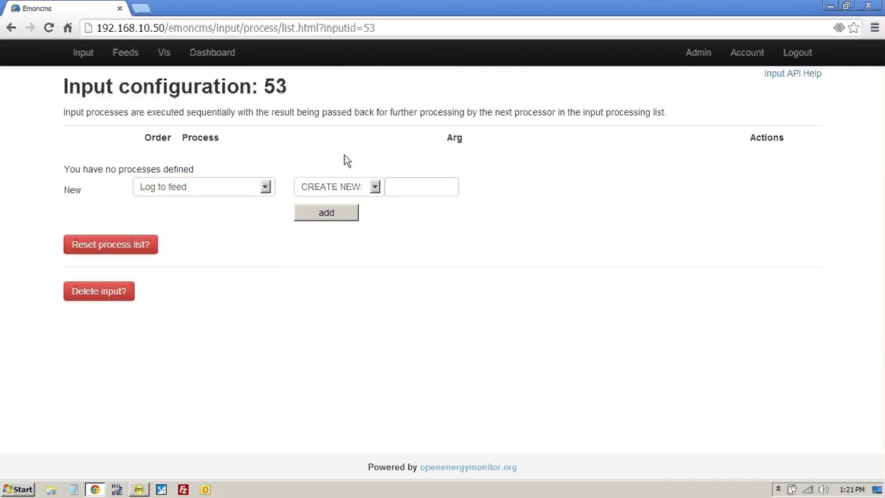
left_click(377, 196)
left_click(394, 187)
left_click(400, 188)
type("Lo")
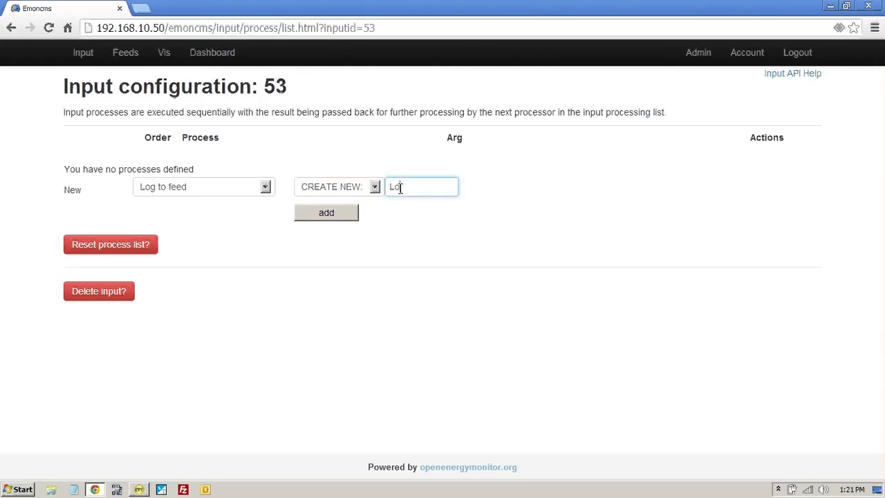
type("genergy")
left_click(345, 214)
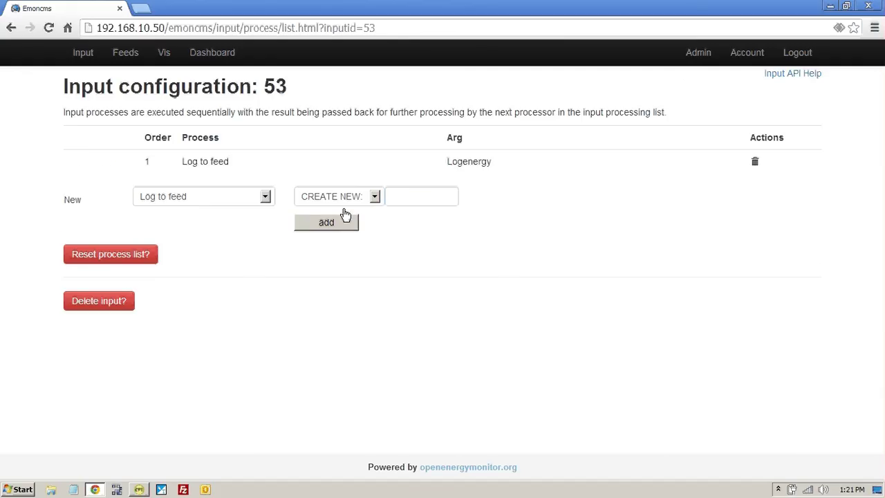
left_click(126, 52)
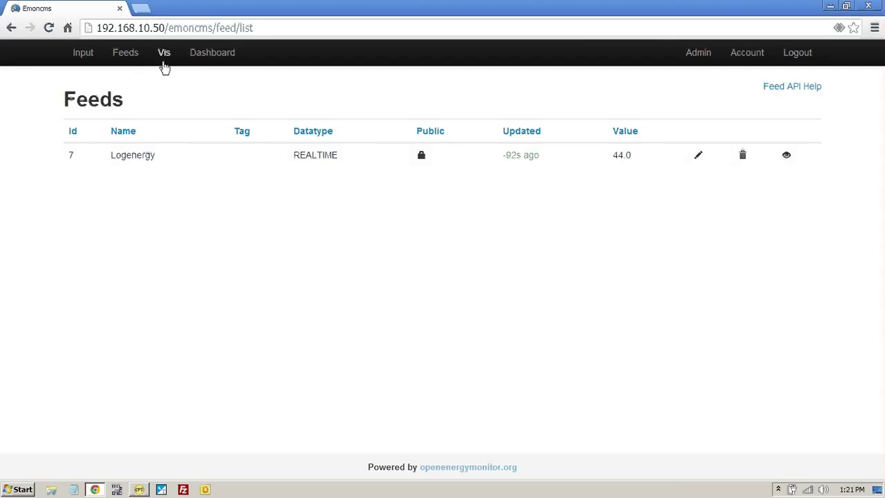
Step: Add a new dashboard and rename it from 'no name' to iControl
left_click(205, 60)
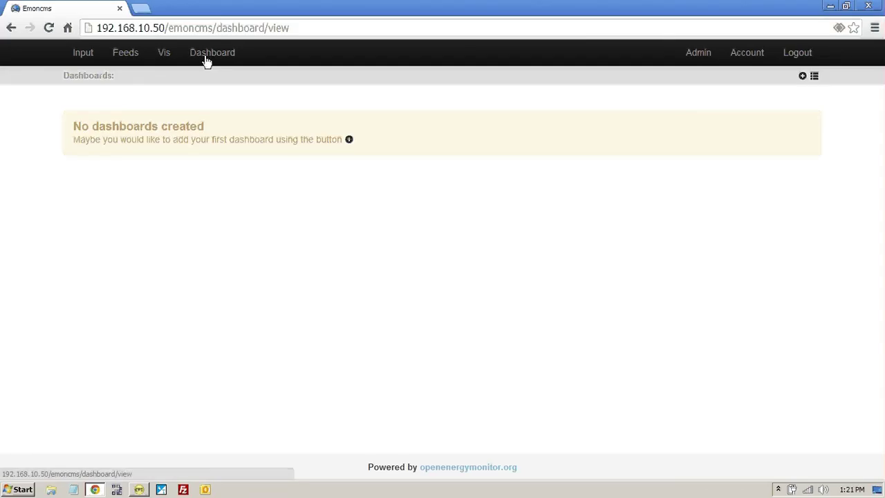
left_click(803, 76)
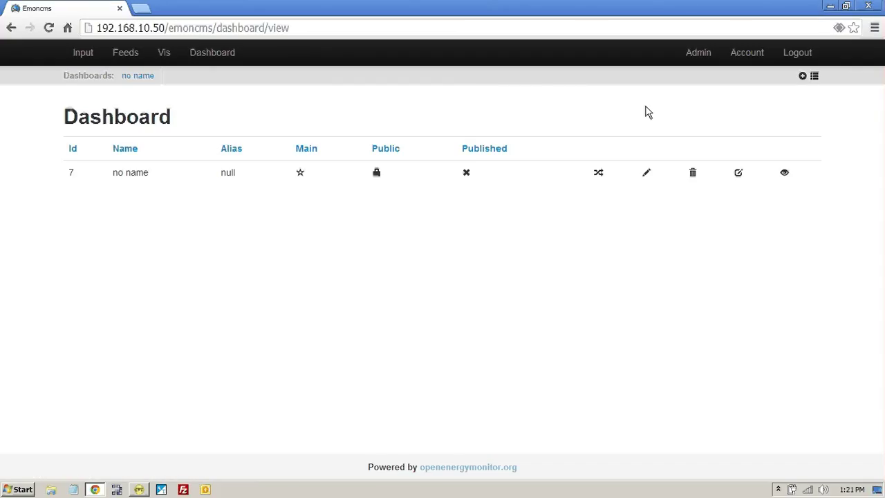
left_click(647, 173)
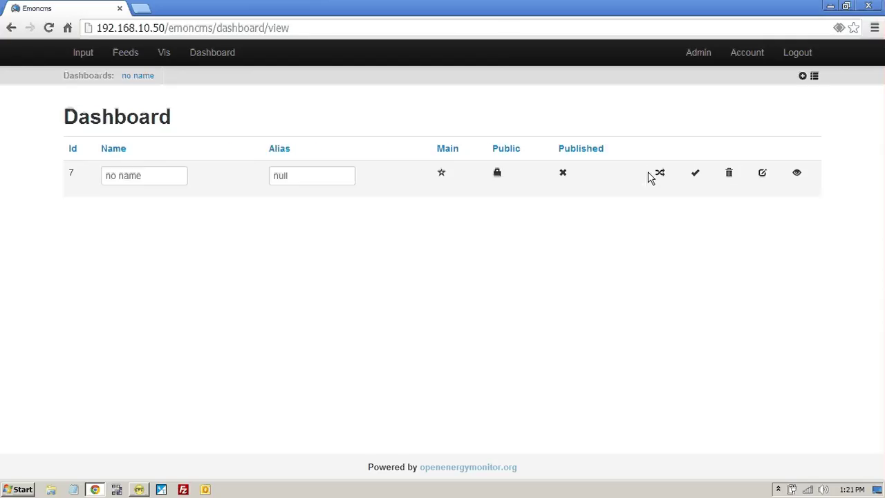
left_click(157, 174)
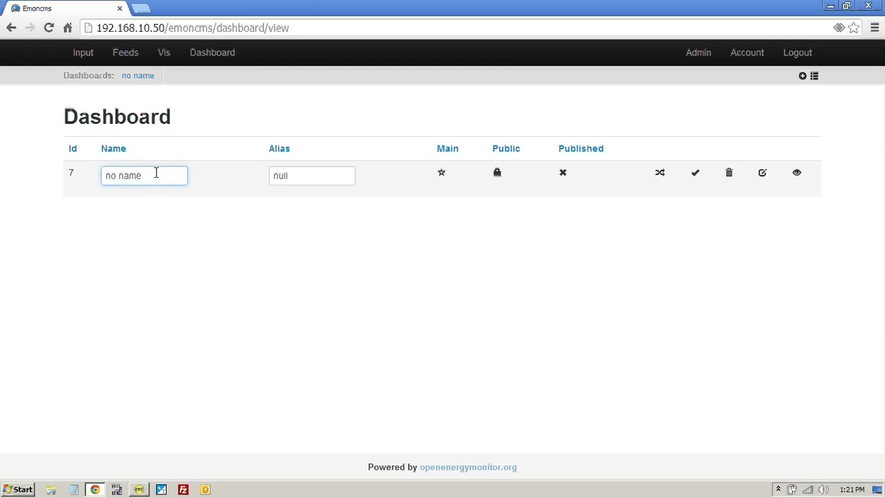
key("BackSpace")
key("BackSpace")
key("BackSpace")
key("BackSpace")
key("BackSpace")
key("BackSpace")
key("BackSpace")
type("iControl")
left_click(696, 175)
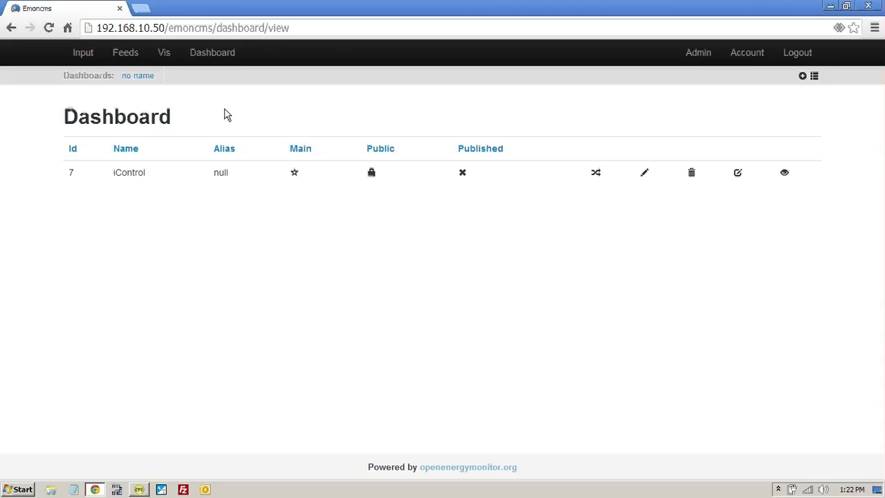
Step: Open the iControl dashboard in edit mode and place a dial widget on the canvas
left_click(134, 79)
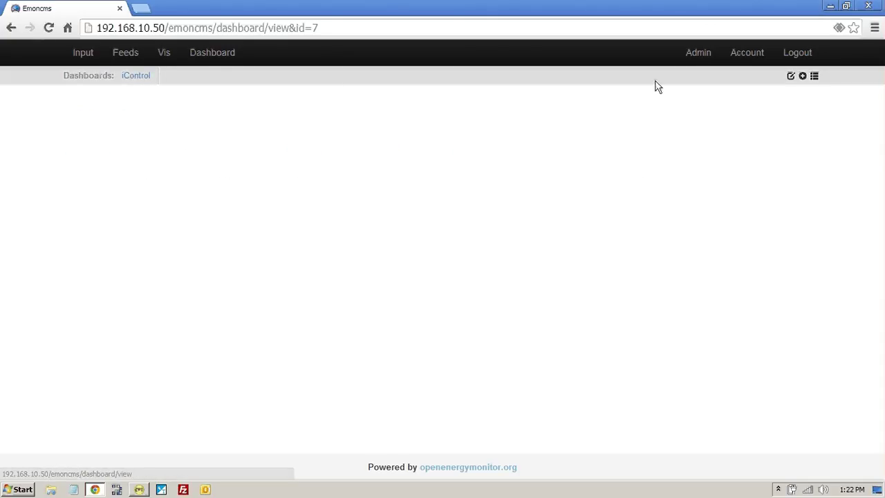
left_click(791, 77)
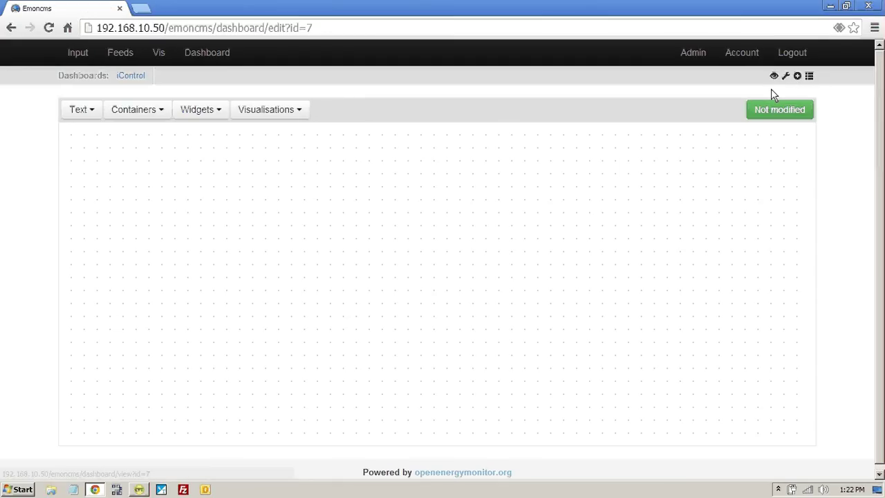
left_click(211, 114)
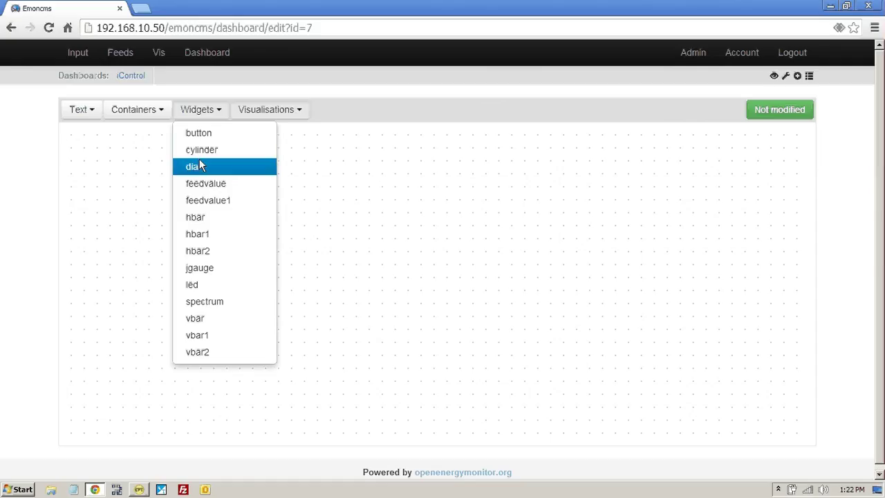
left_click(199, 164)
left_click(178, 213)
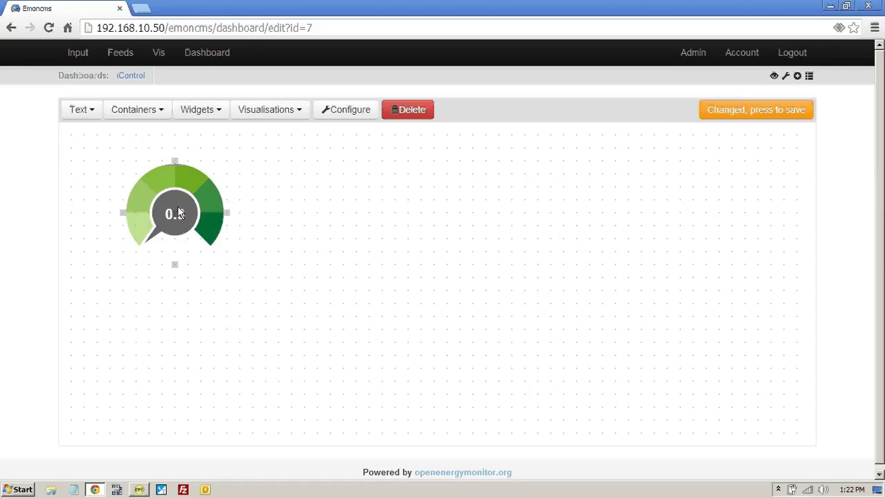
Step: Set the dial to feed Logenergy, max 100, scale 1, units KW, type 1, then view the dashboard
left_click(353, 113)
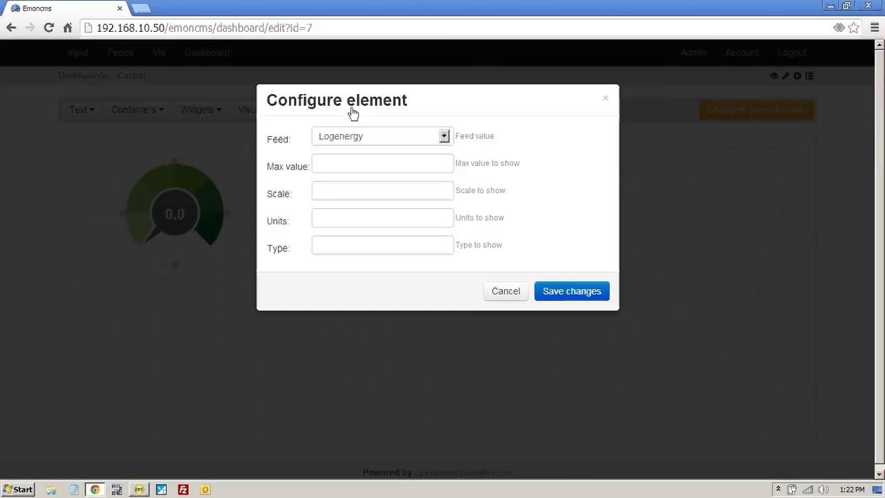
left_click(444, 138)
left_click(444, 138)
left_click(359, 165)
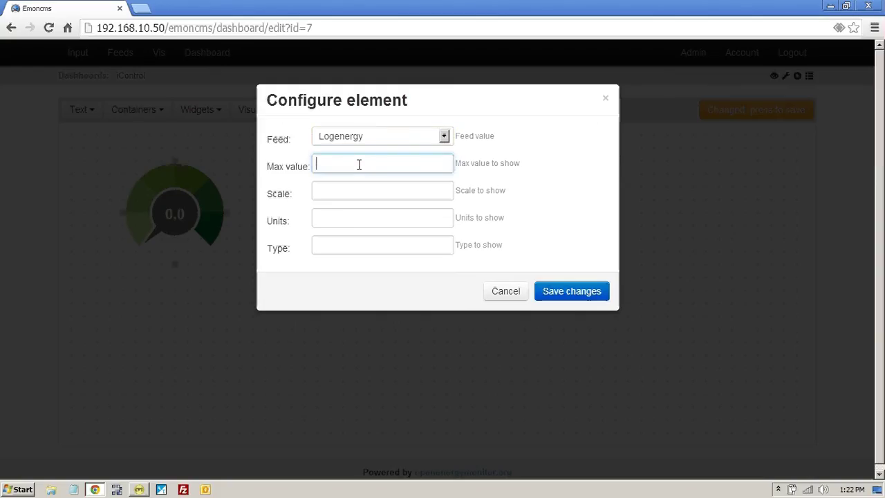
type("100")
left_click(346, 186)
type("1")
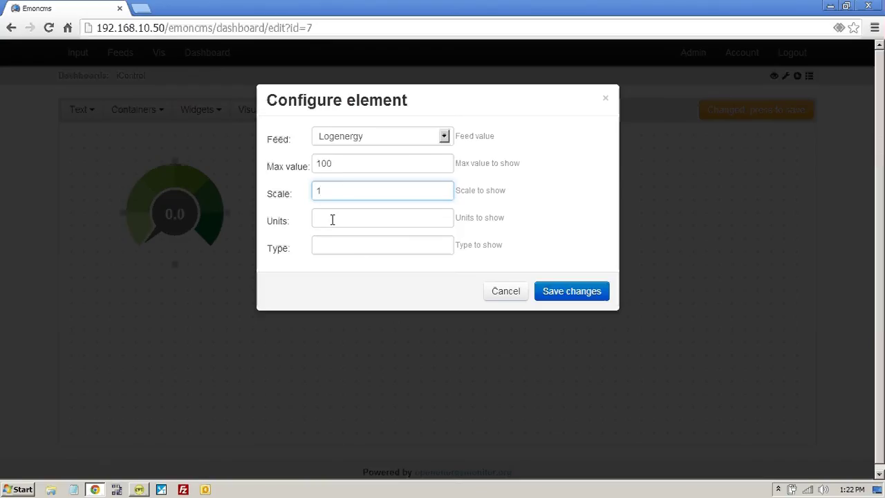
left_click(332, 219)
type("KW")
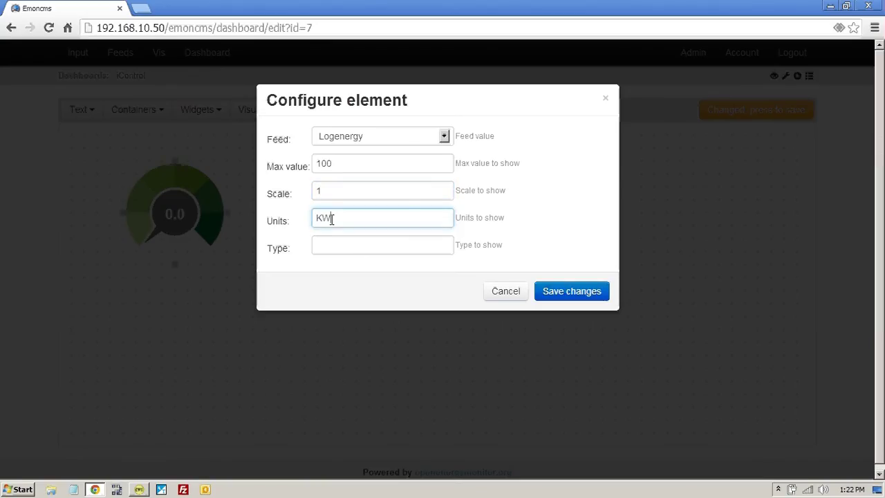
left_click(326, 248)
type("1")
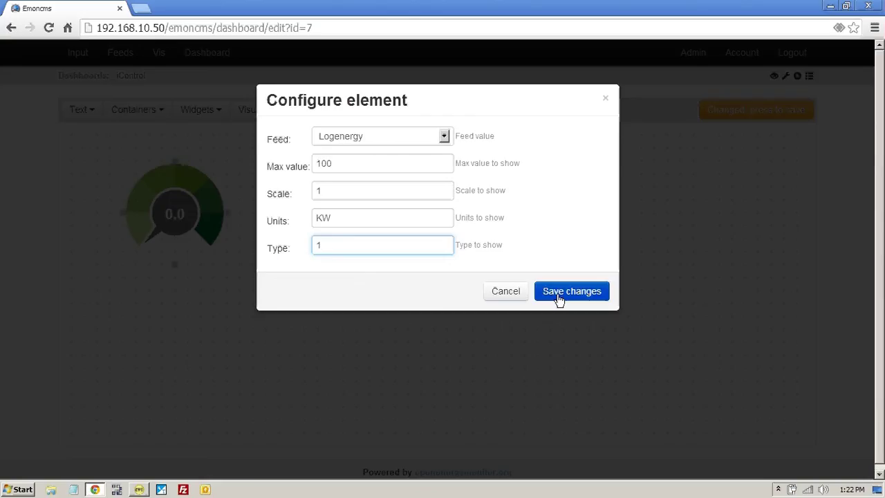
left_click(558, 299)
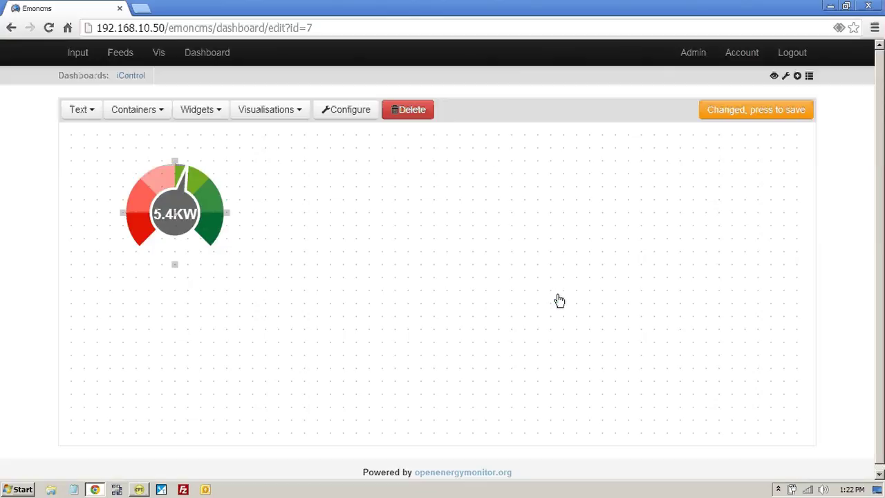
left_click(776, 77)
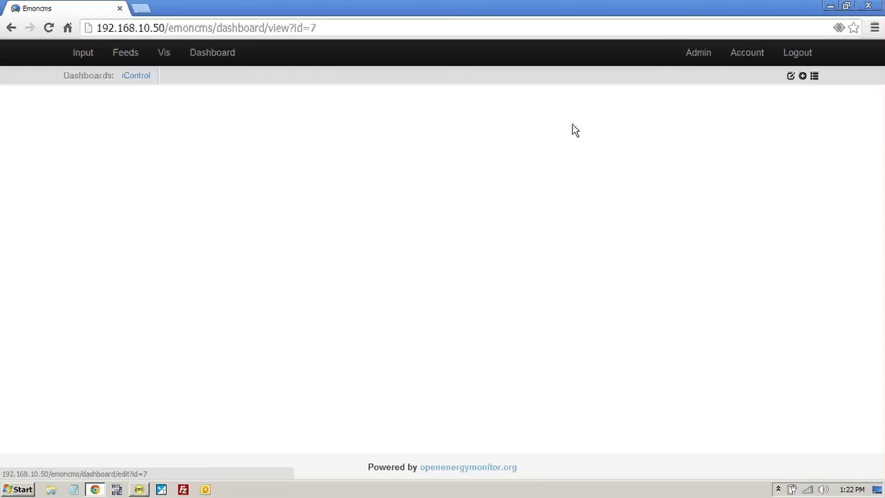
Step: Reopen the iControl dashboard for editing and add a dial widget
left_click(138, 82)
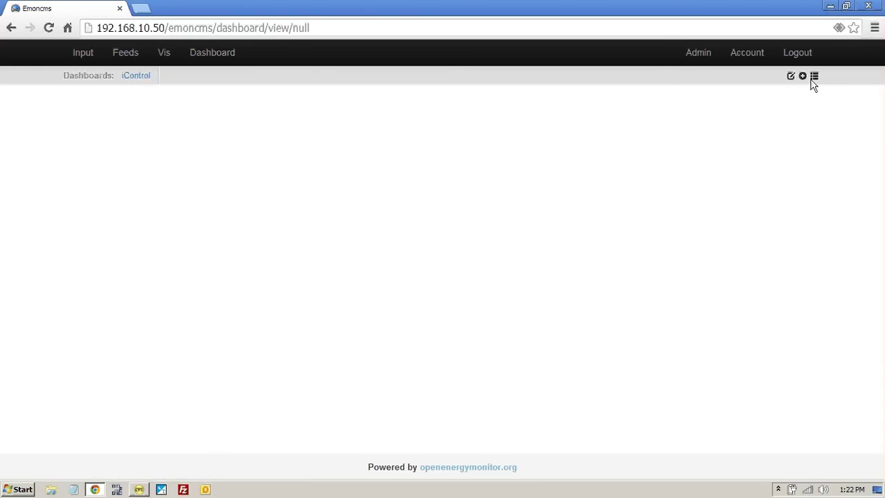
left_click(790, 79)
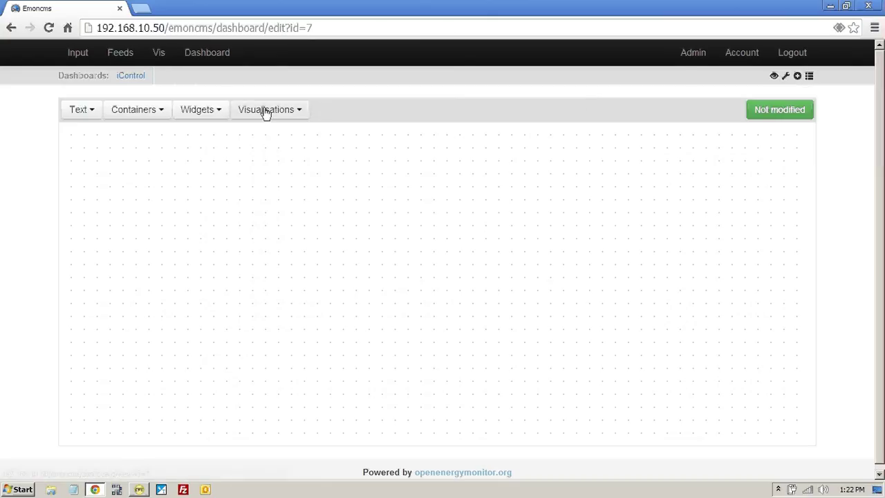
left_click(201, 110)
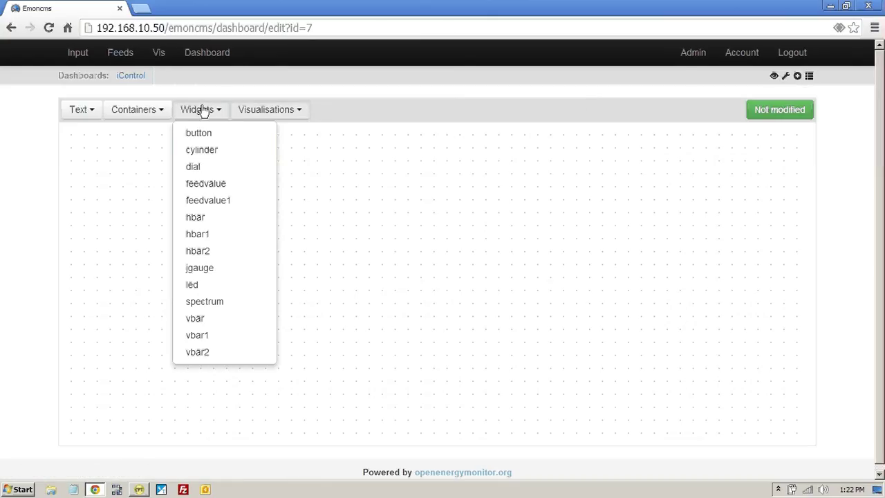
left_click(196, 171)
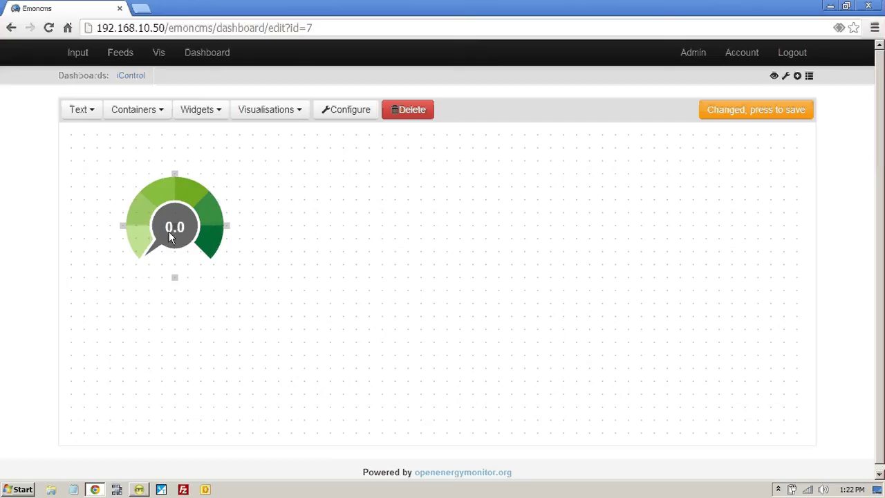
Step: Configure the dial (max 100, units KW, type 1), save the dashboard and view it
left_click(348, 111)
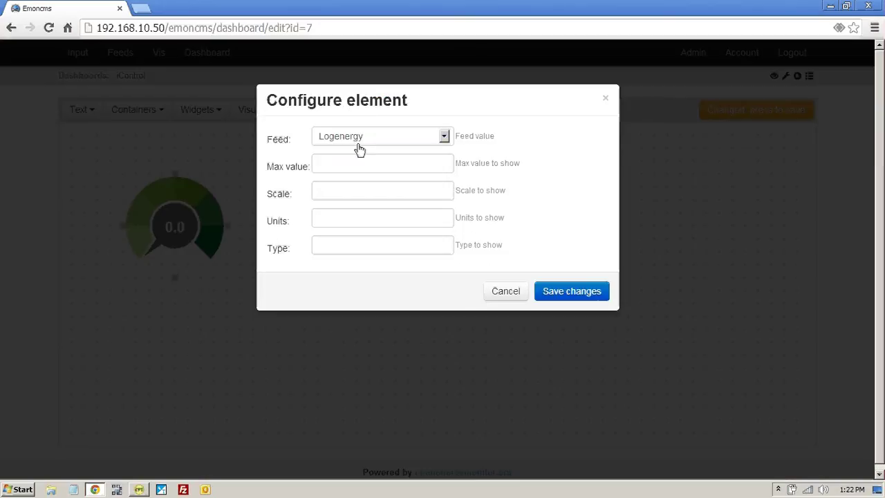
left_click(350, 170)
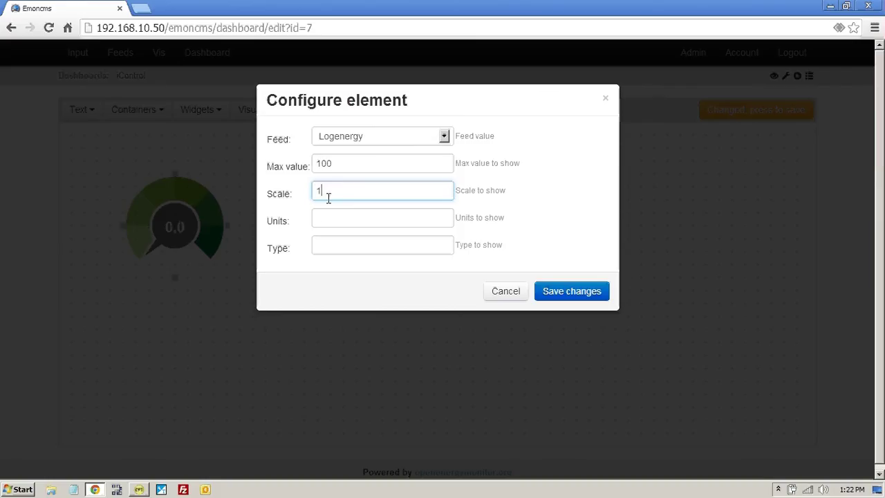
left_click(323, 220)
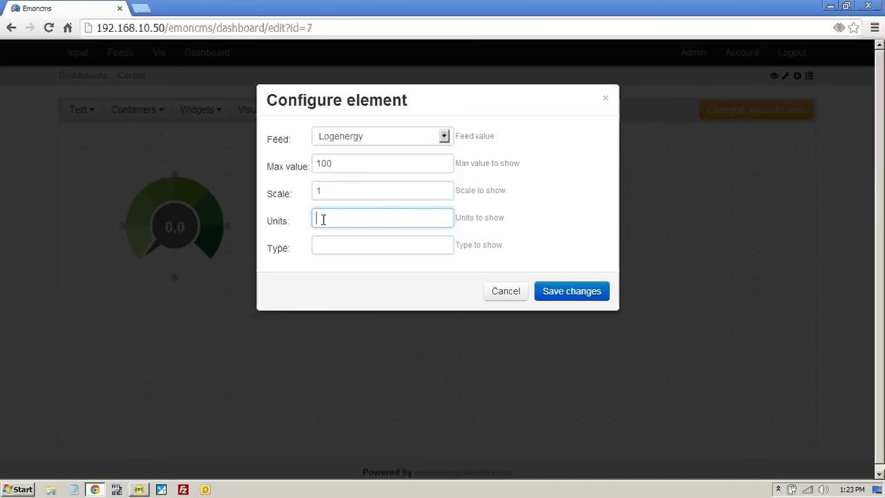
left_click(325, 241)
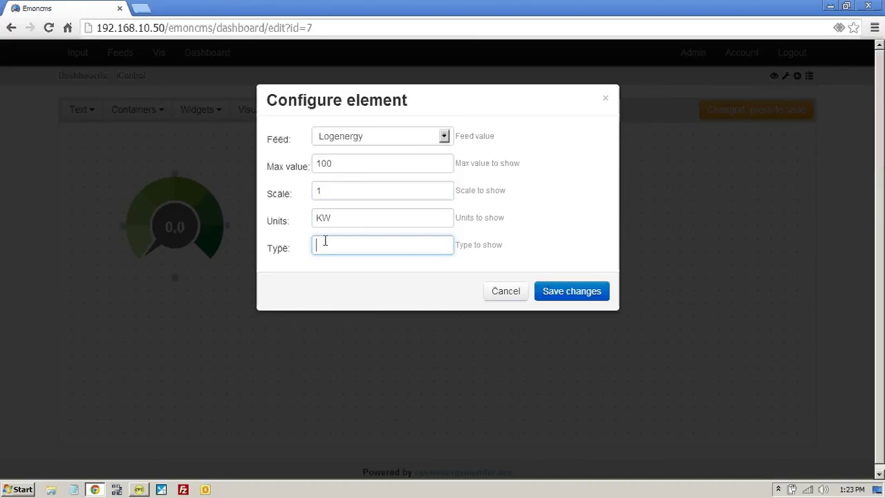
type("1")
left_click(562, 294)
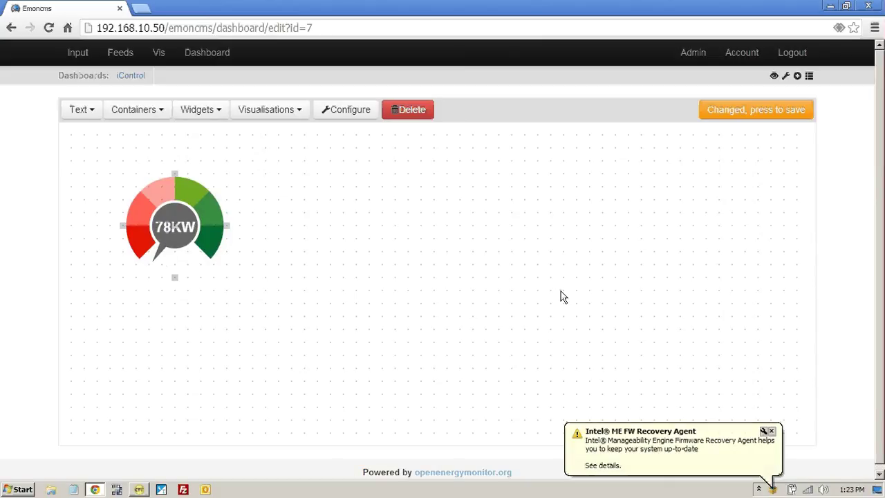
left_click(786, 111)
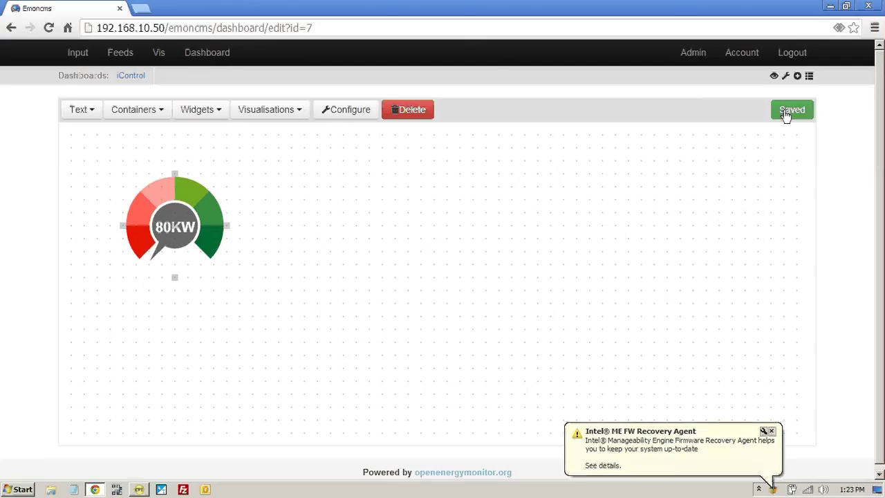
left_click(774, 76)
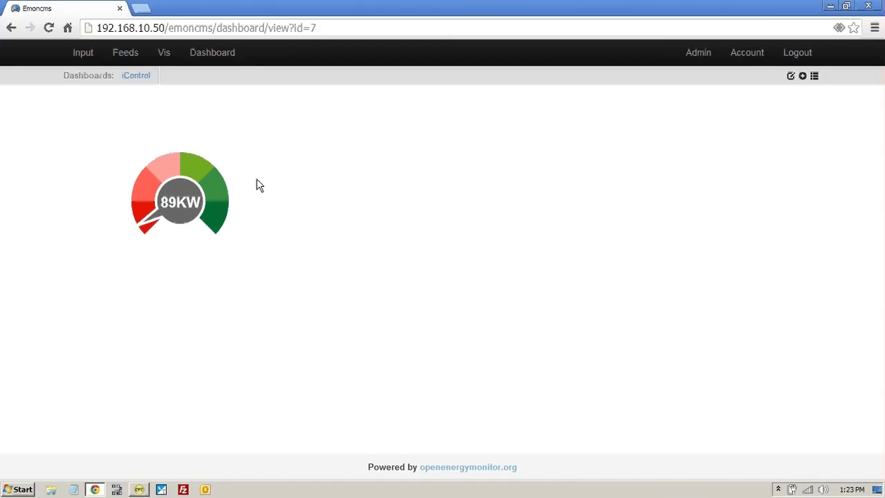
Step: Add a realtime graph of feed 7 Logenergy beside the dial, save, and view the dashboard
left_click(792, 79)
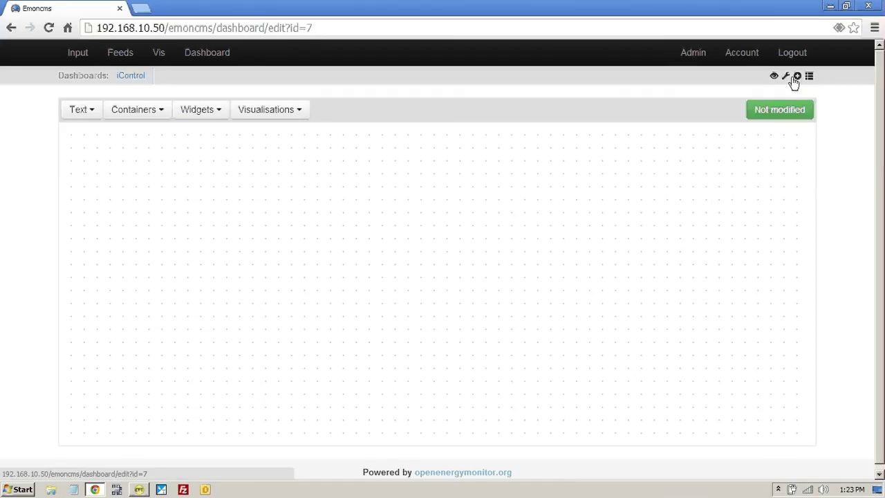
left_click(159, 112)
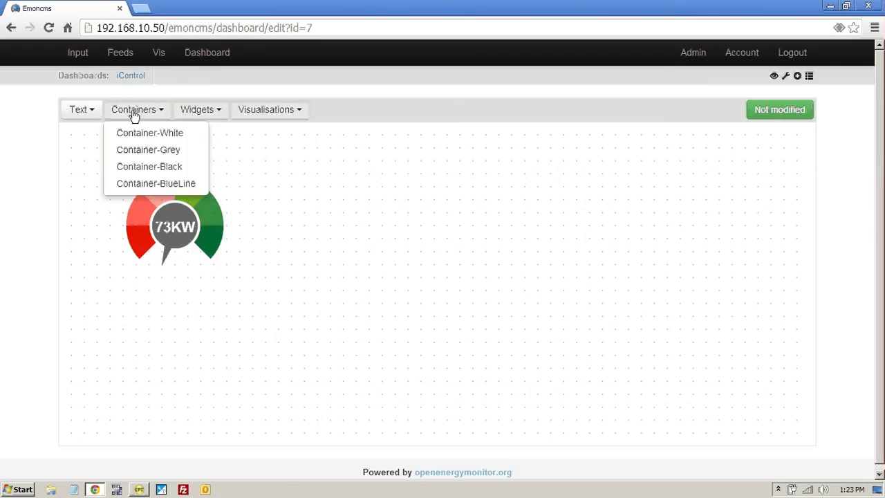
left_click(293, 114)
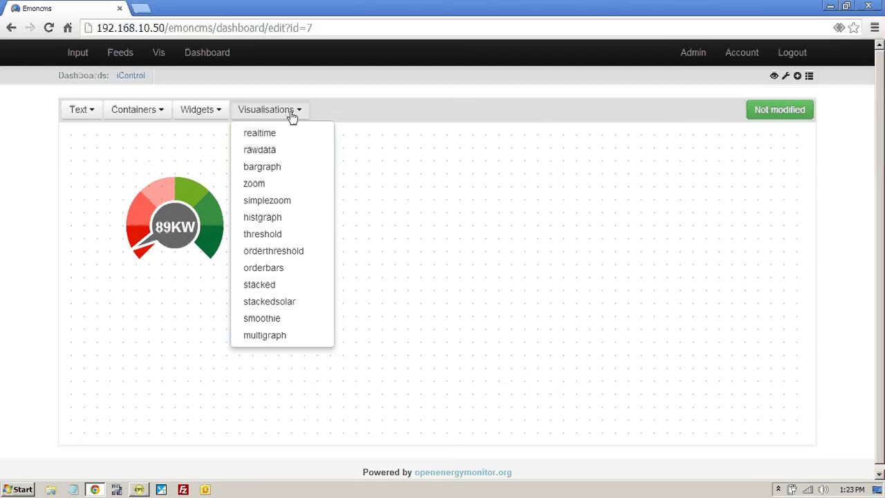
left_click(264, 132)
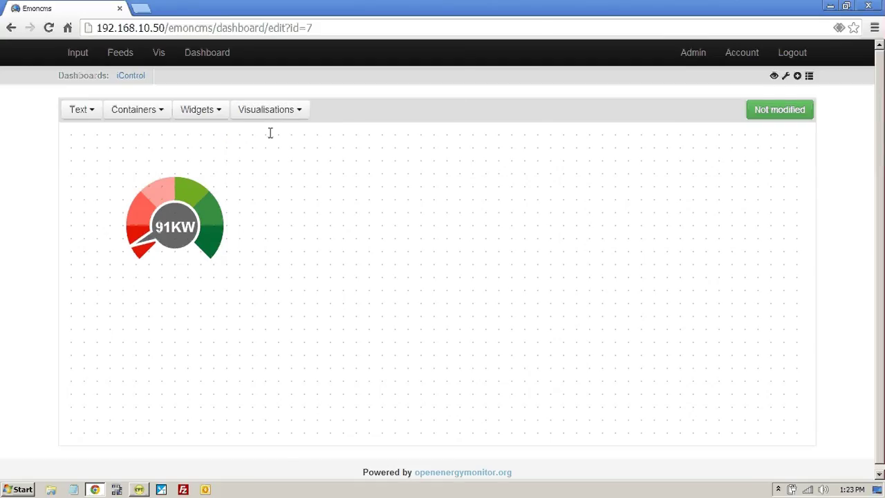
left_click(527, 233)
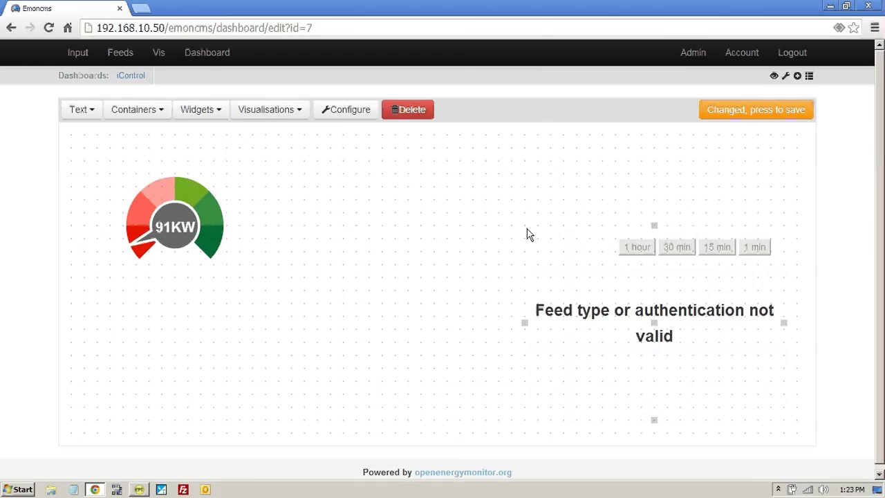
left_click(357, 113)
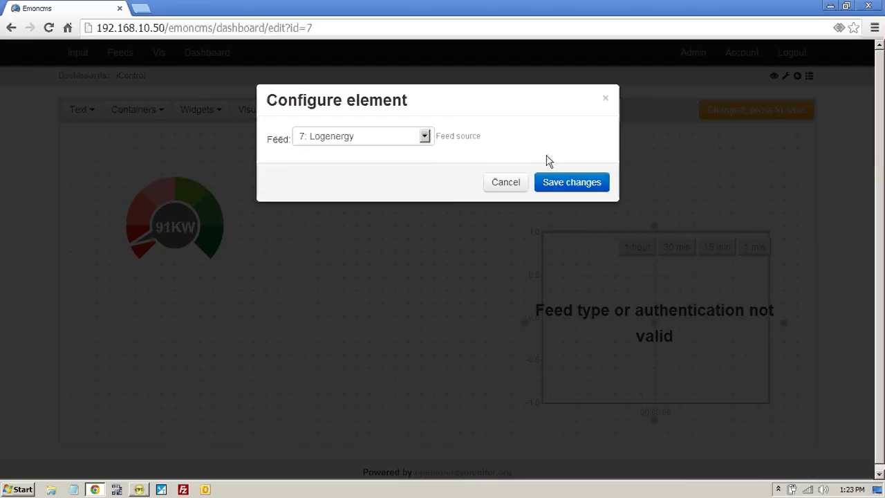
left_click(587, 190)
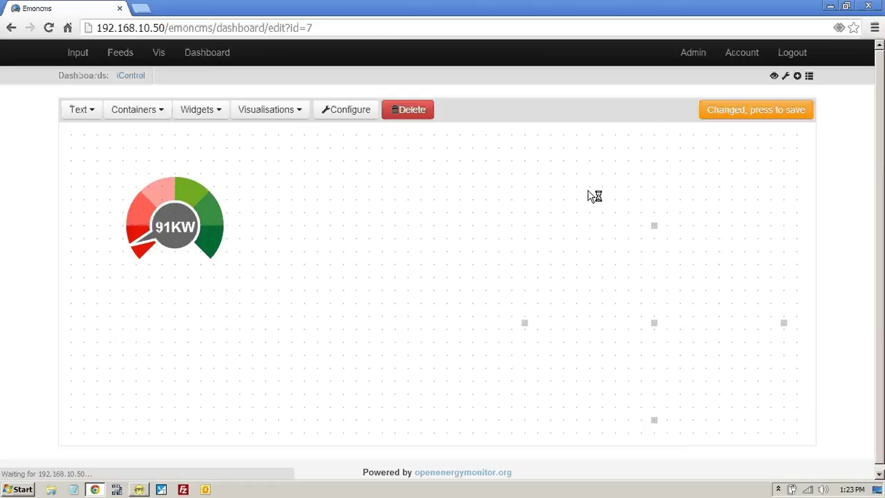
left_click(777, 116)
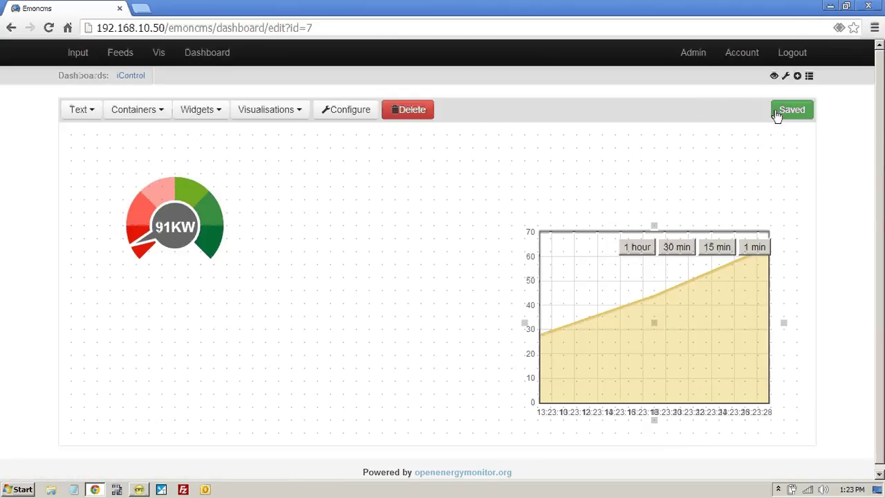
left_click(775, 77)
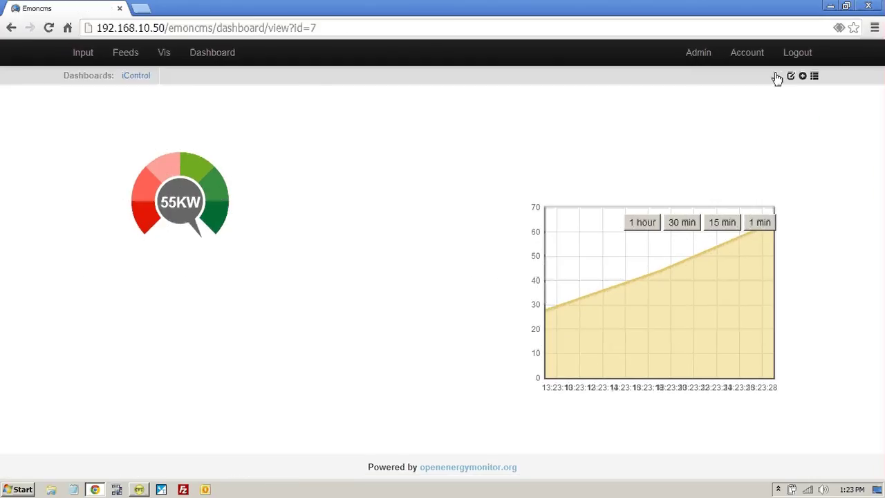